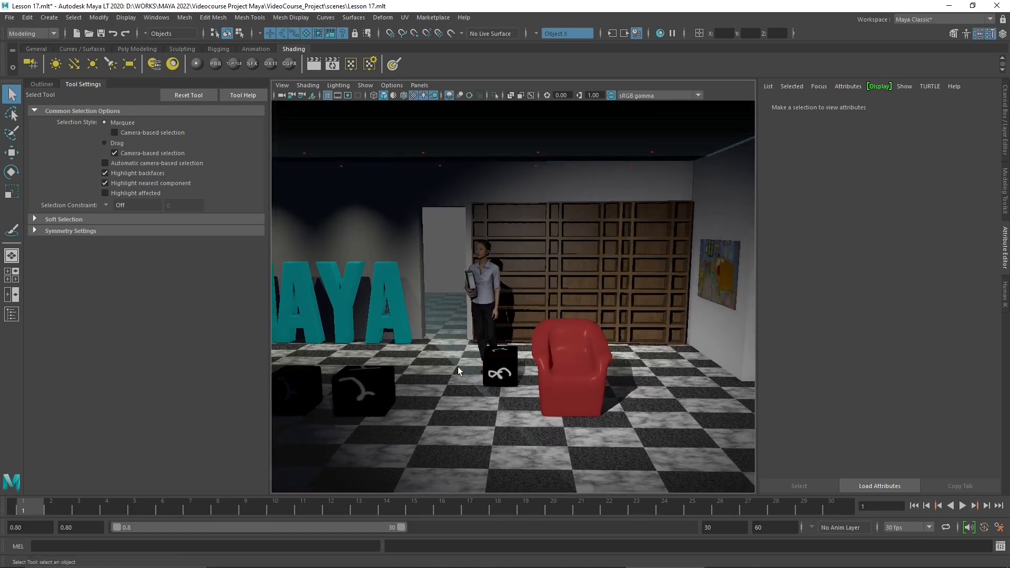
# Select the bookshelf and the wall painting in turn to examine them in the room scene.
pyautogui.click(547, 288)
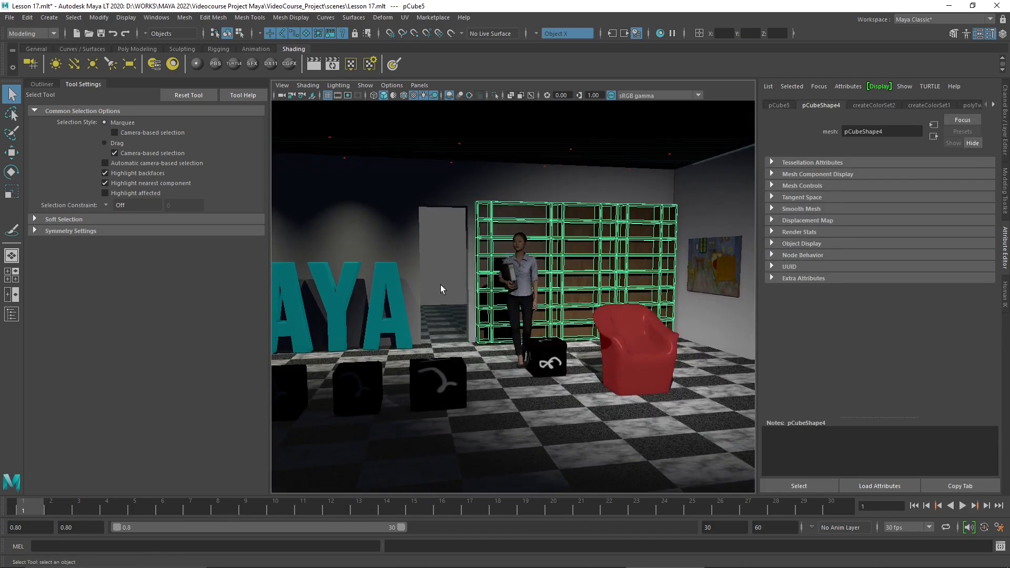
pyautogui.click(440, 273)
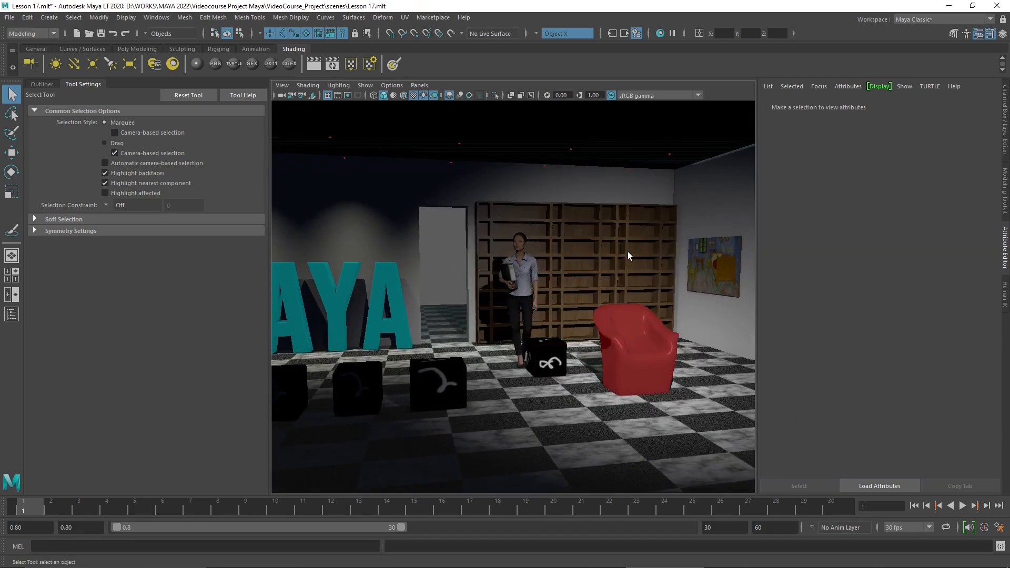
pyautogui.moveTo(626, 319)
pyautogui.keyDown('alt'); pyautogui.mouseDown()
pyautogui.moveTo(649, 319)
pyautogui.moveTo(633, 293)
pyautogui.mouseUp(); pyautogui.keyUp('alt')
pyautogui.click(649, 279)
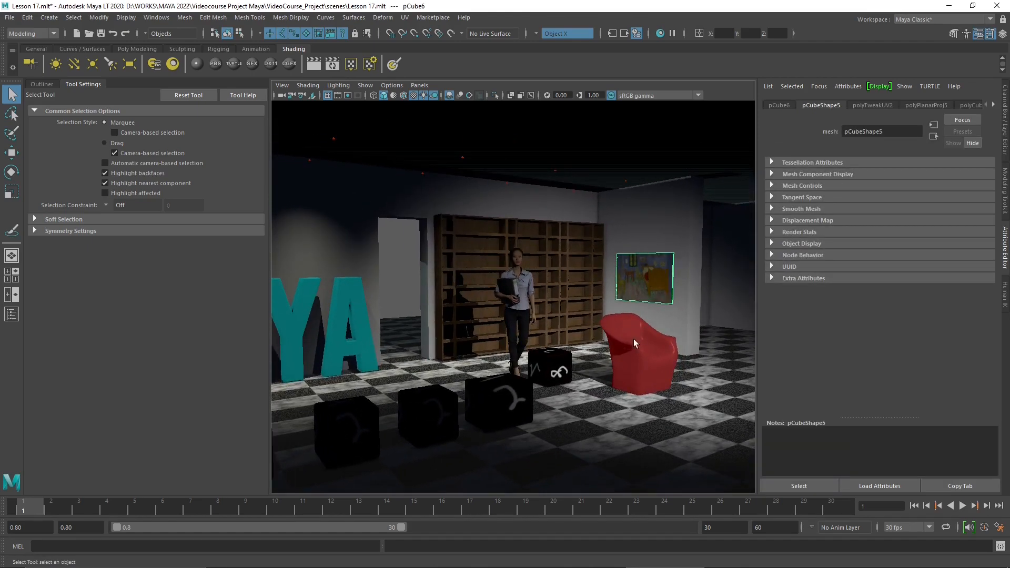
pyautogui.keyDown('alt'); pyautogui.moveTo(633, 338); pyautogui.dragTo(579, 364); pyautogui.keyUp('alt')
# Examine the hand-painted cube beside the standing woman from several angles and distances.
pyautogui.click(547, 367)
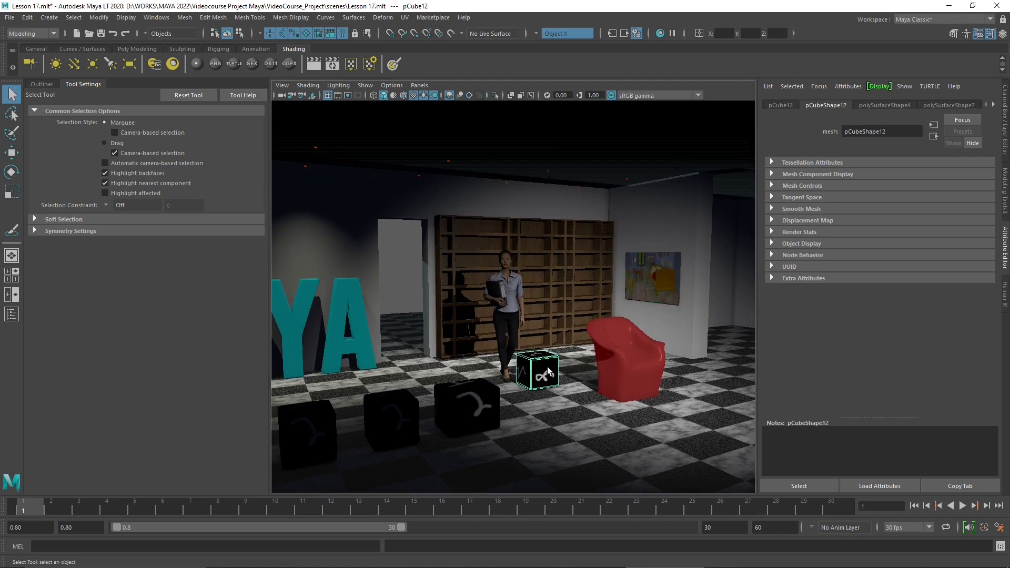
pyautogui.scroll(3, 547, 367)
pyautogui.keyDown('alt'); pyautogui.moveTo(515, 375); pyautogui.dragTo(481, 385, button='middle'); pyautogui.keyUp('alt')
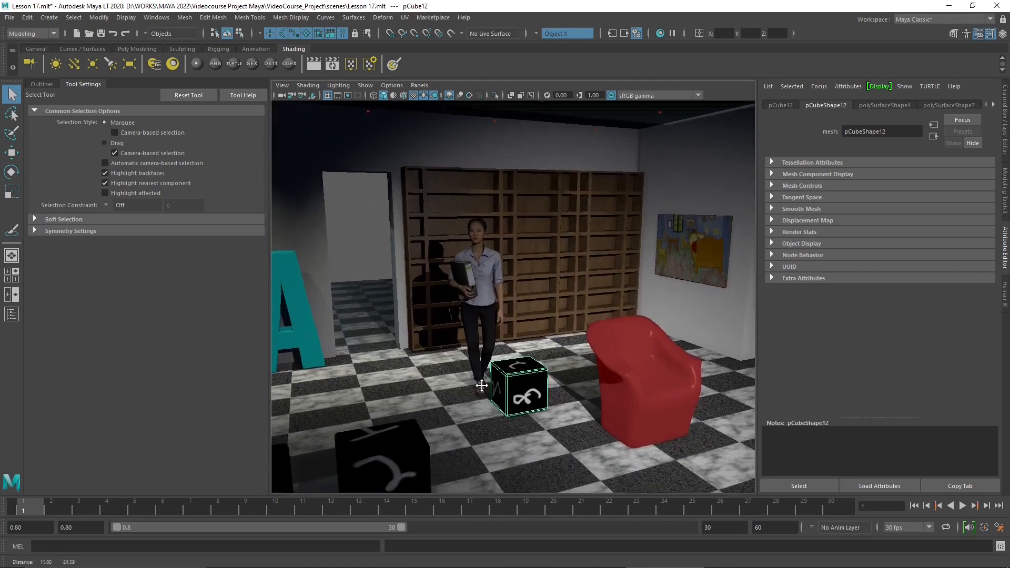
pyautogui.keyDown('alt'); pyautogui.moveTo(482, 386); pyautogui.dragTo(529, 390); pyautogui.keyUp('alt')
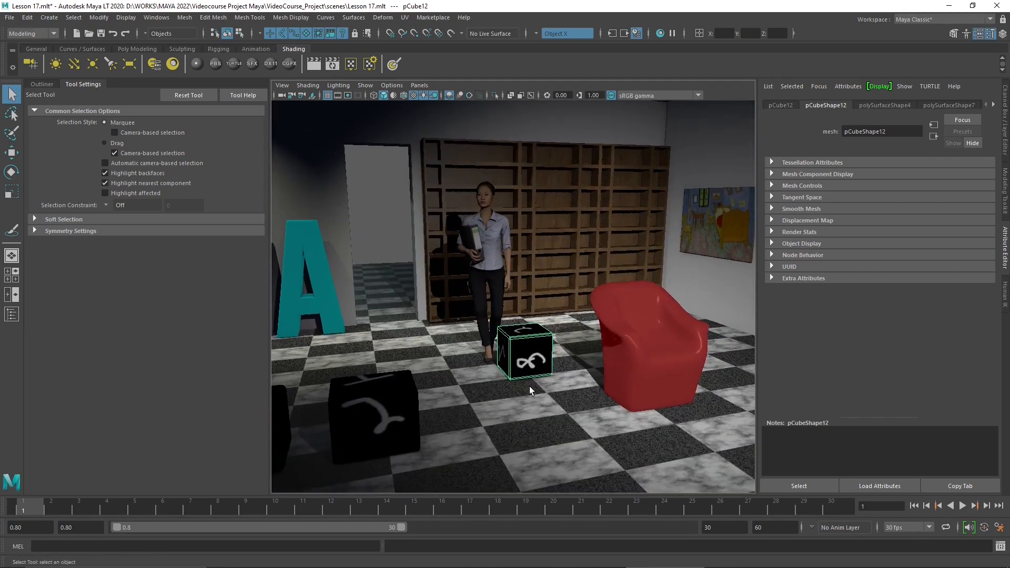
pyautogui.click(529, 390)
pyautogui.keyDown('alt'); pyautogui.moveTo(496, 342); pyautogui.dragTo(502, 326, button='middle'); pyautogui.keyUp('alt')
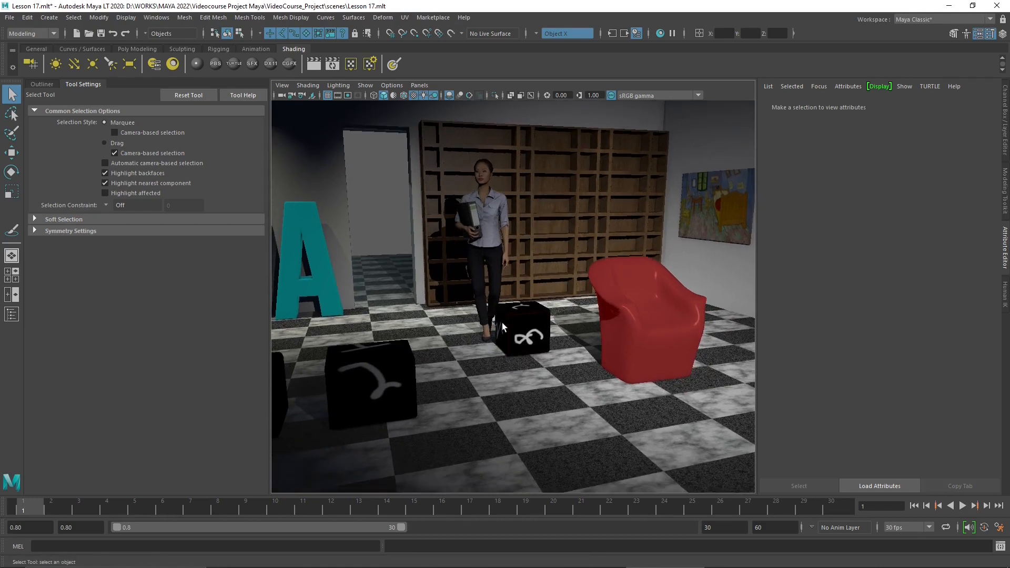
pyautogui.click(516, 333)
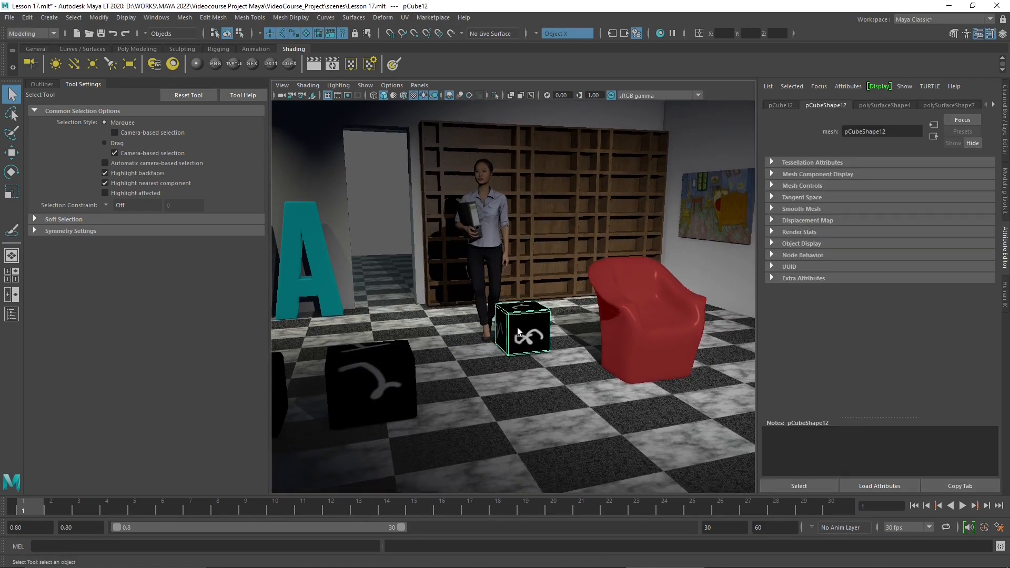
pyautogui.keyDown('alt'); pyautogui.moveTo(558, 322); pyautogui.dragTo(597, 317); pyautogui.keyUp('alt')
pyautogui.scroll(3, 605, 326)
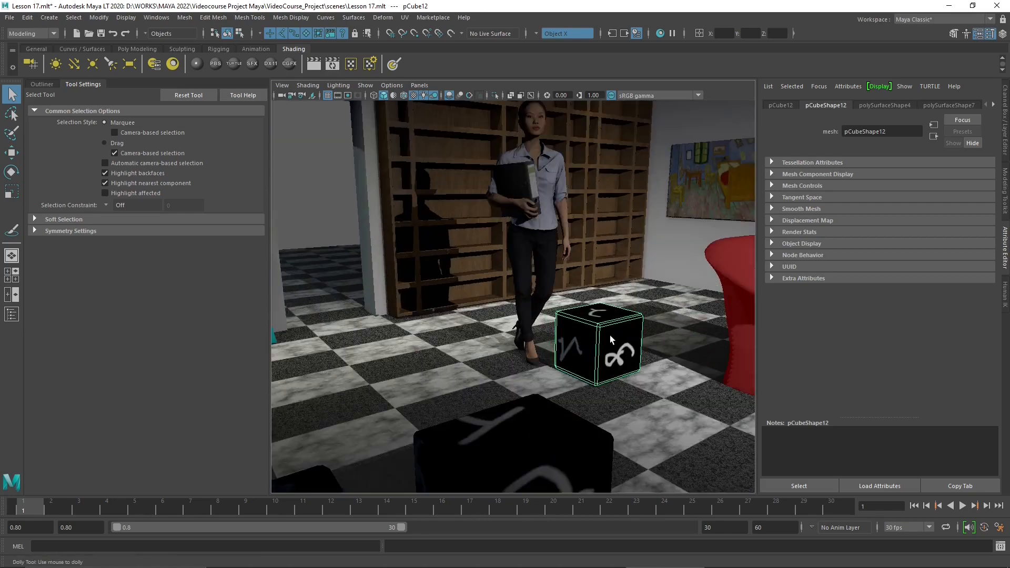
pyautogui.keyDown('alt'); pyautogui.moveTo(581, 388); pyautogui.dragTo(533, 409); pyautogui.keyUp('alt')
pyautogui.scroll(5, 572, 365)
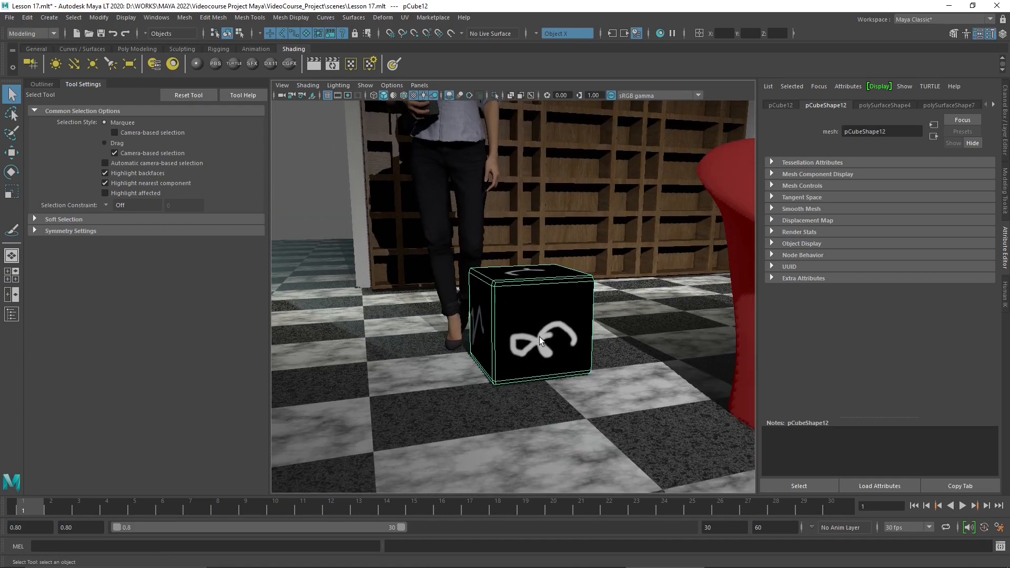
pyautogui.scroll(-5, 538, 336)
pyautogui.keyDown('alt'); pyautogui.moveTo(541, 342); pyautogui.dragTo(493, 311); pyautogui.keyUp('alt')
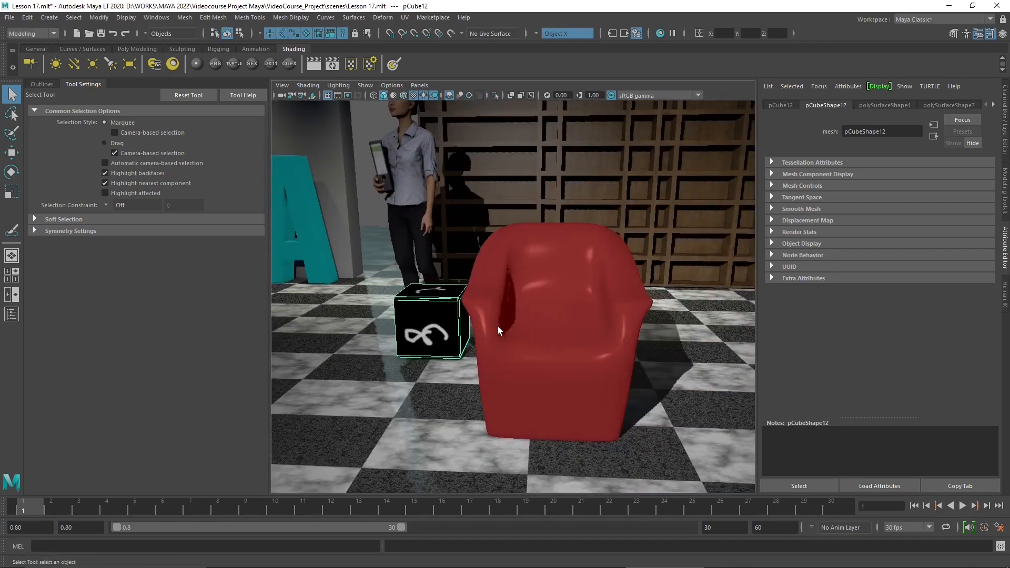
pyautogui.keyDown('alt'); pyautogui.moveTo(498, 326); pyautogui.dragTo(571, 357, button='middle'); pyautogui.keyUp('alt')
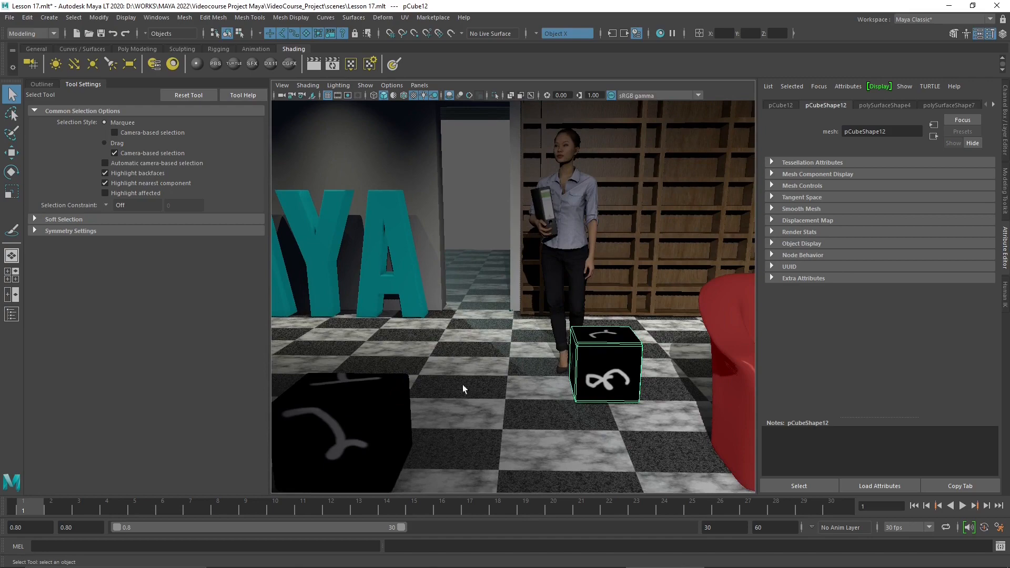
pyautogui.keyDown('alt'); pyautogui.moveTo(494, 362); pyautogui.dragTo(419, 384); pyautogui.keyUp('alt')
pyautogui.keyDown('alt'); pyautogui.moveTo(459, 344); pyautogui.dragTo(444, 352, button='middle'); pyautogui.keyUp('alt')
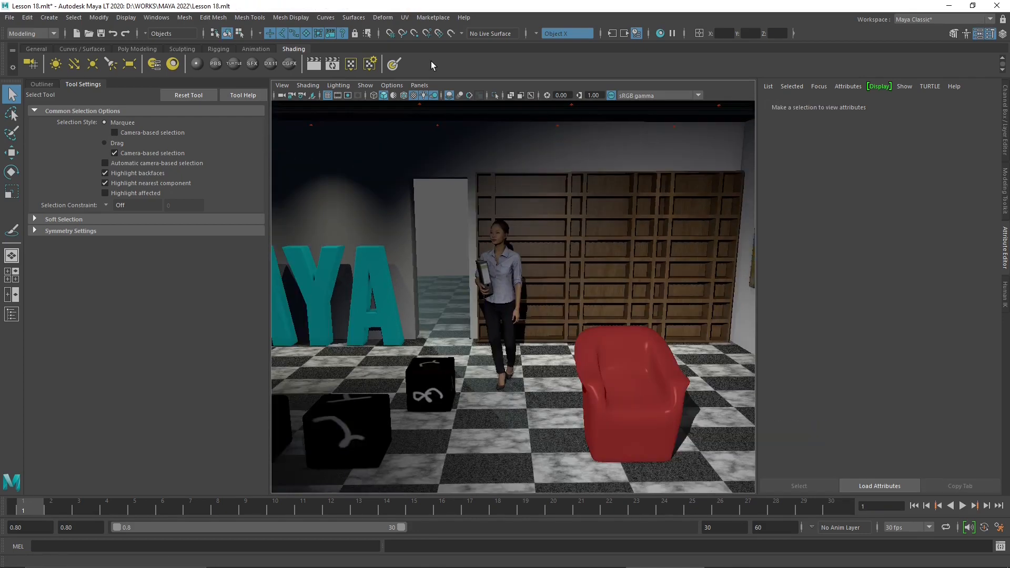
# Select the MAYA letters and activate the 3D Paint Tool with its settings open.
pyautogui.keyDown('alt'); pyautogui.moveTo(459, 245); pyautogui.dragTo(536, 247, button='middle'); pyautogui.keyUp('alt')
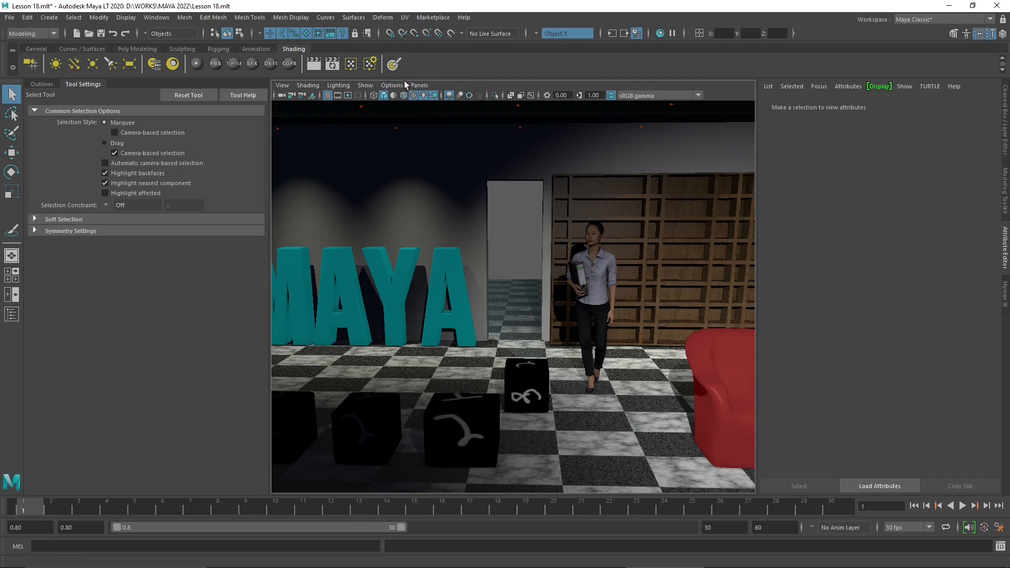
pyautogui.keyDown('alt'); pyautogui.moveTo(357, 323); pyautogui.dragTo(485, 319, button='middle'); pyautogui.keyUp('alt')
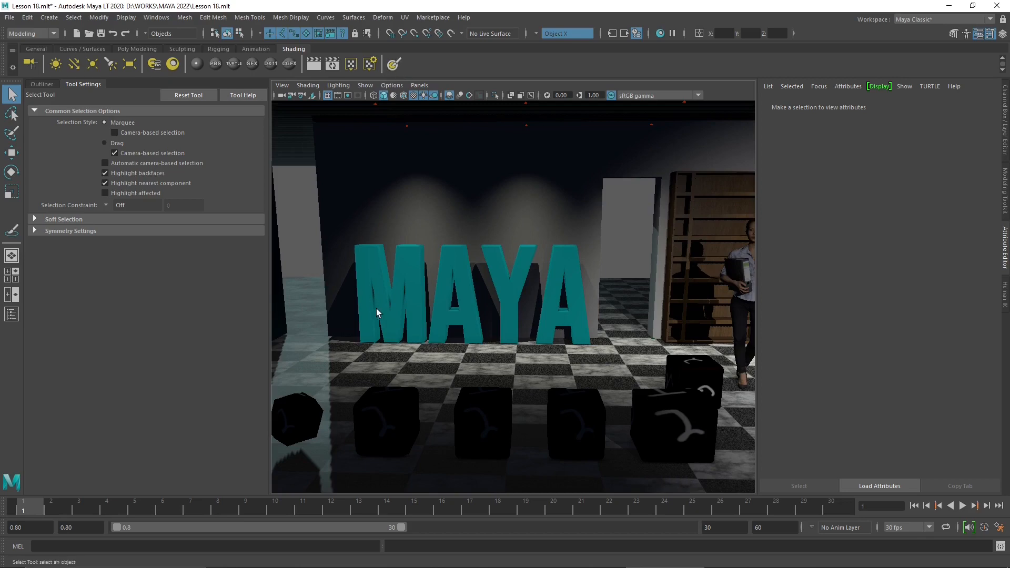
pyautogui.click(415, 261)
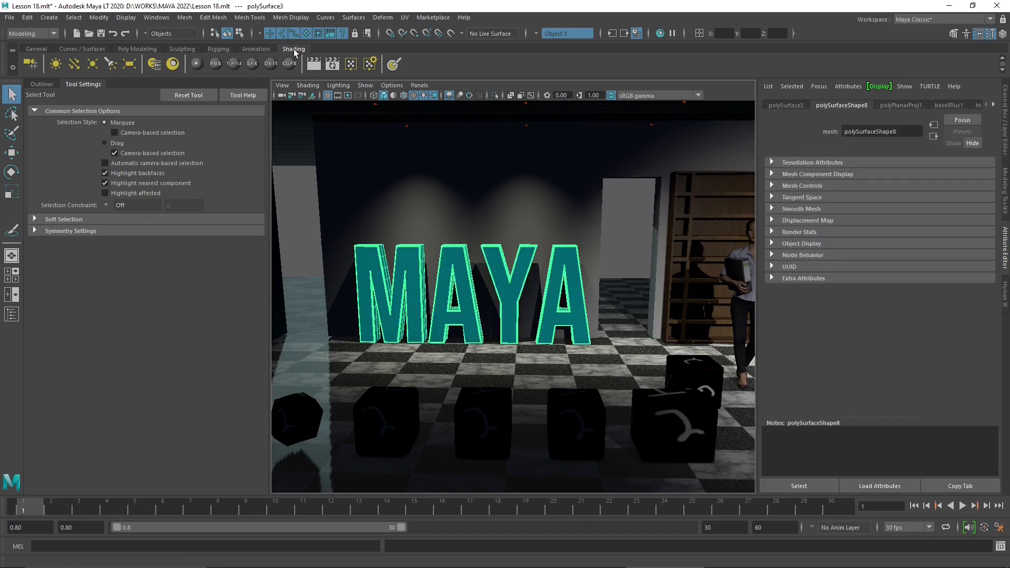
pyautogui.click(394, 65)
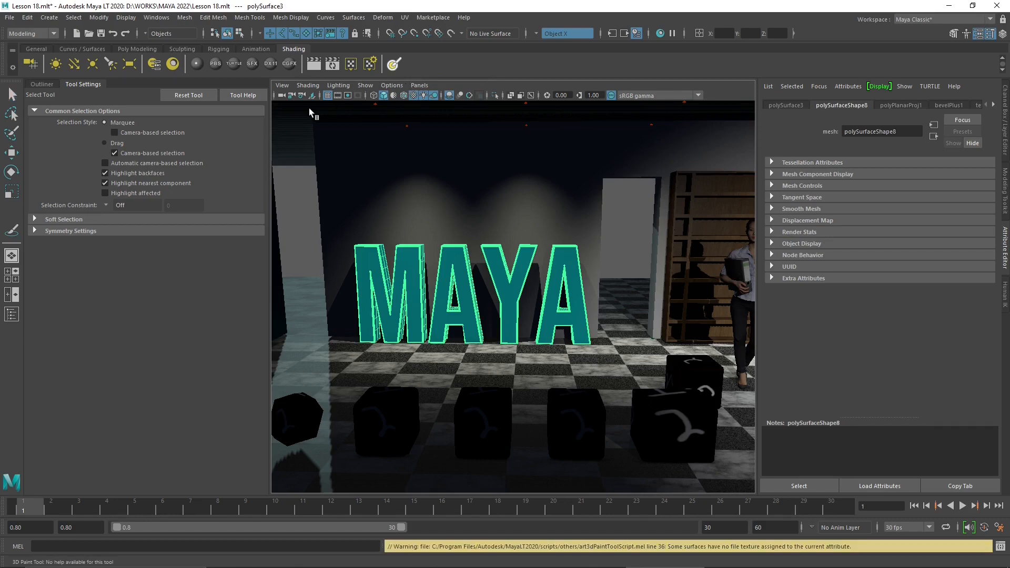
pyautogui.doubleClick(392, 66)
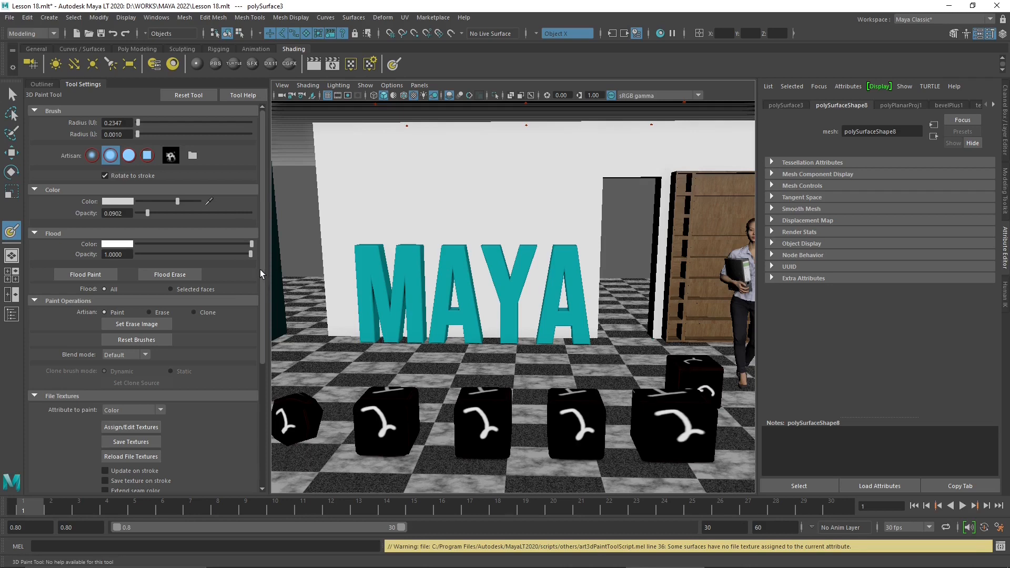
# Open the Assign/Edit File Textures dialog for the color attribute of the MAYA letters.
pyautogui.moveTo(262, 273)
pyautogui.mouseDown()
pyautogui.moveTo(266, 334)
pyautogui.moveTo(267, 266)
pyautogui.mouseUp()
pyautogui.moveTo(263, 202); pyautogui.dragTo(270, 249)
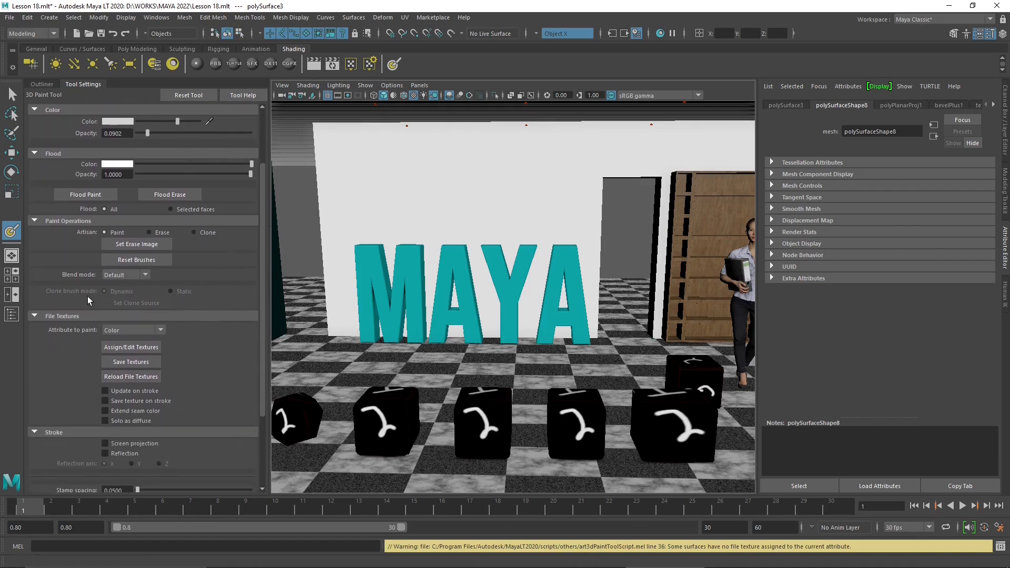
pyautogui.click(36, 314)
pyautogui.click(37, 314)
pyautogui.click(125, 350)
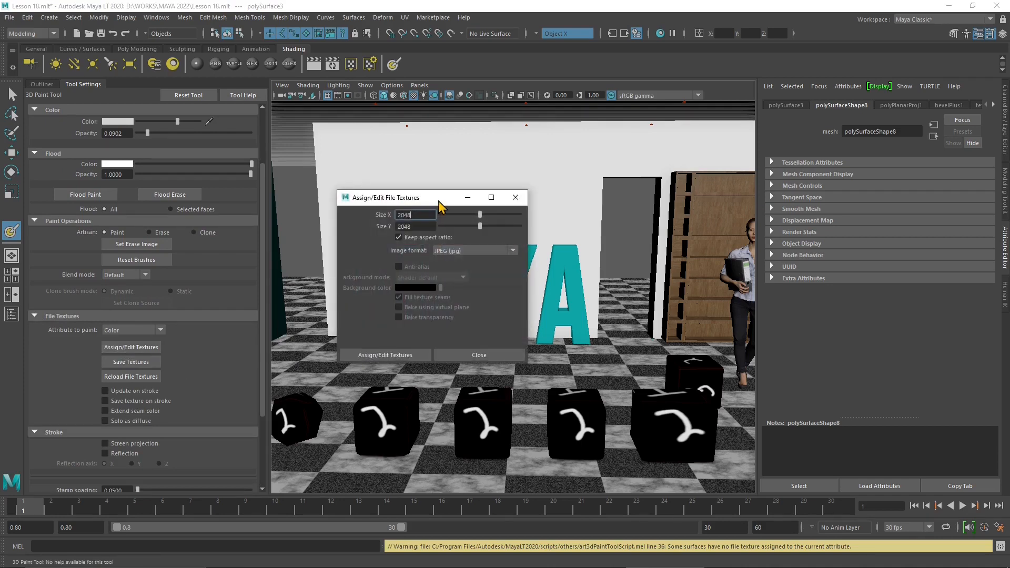
pyautogui.moveTo(441, 200); pyautogui.dragTo(498, 189)
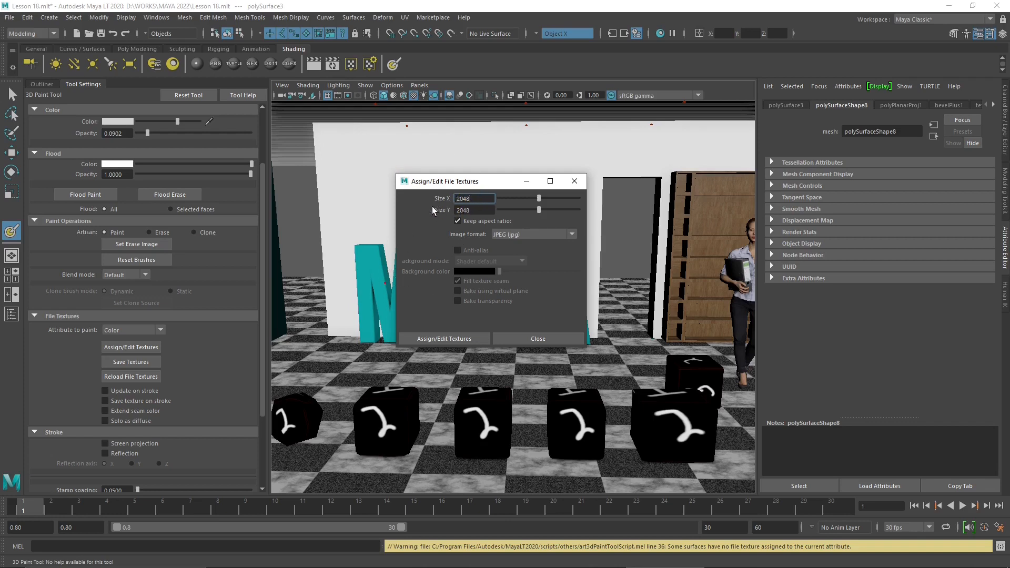
# Set the file texture size to 1024 by 1024.
pyautogui.click(475, 206)
pyautogui.click(477, 198)
pyautogui.doubleClick(470, 198)
pyautogui.write('10')
pyautogui.press('Tab')
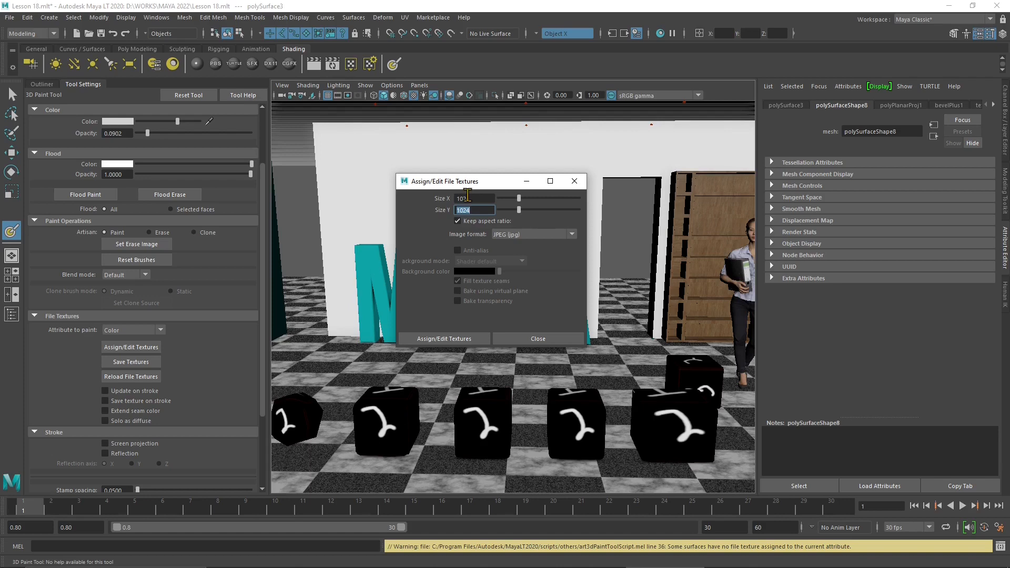
pyautogui.moveTo(495, 182); pyautogui.dragTo(702, 182)
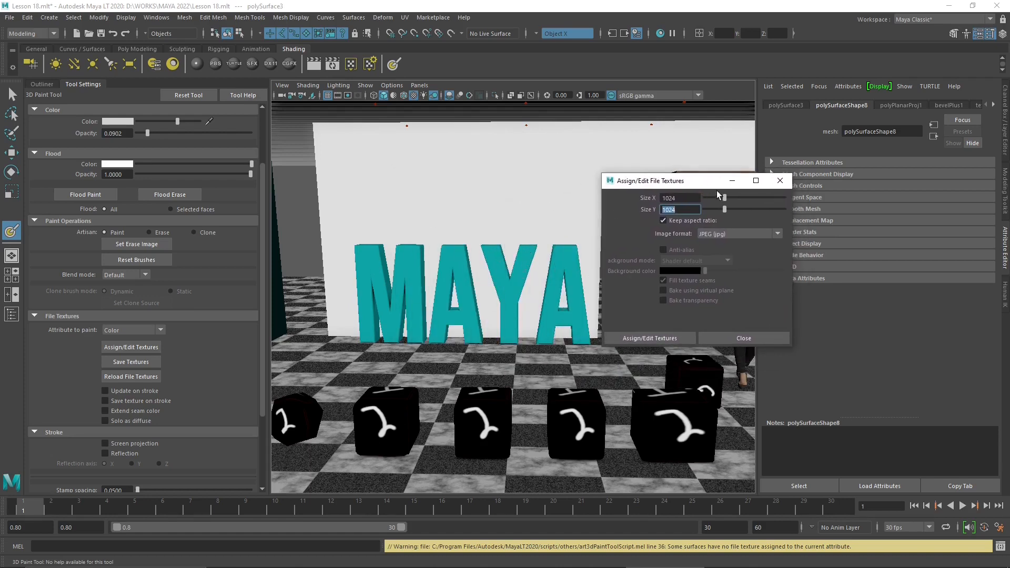
# Set the file texture size to 2048 by 2048.
pyautogui.moveTo(711, 183); pyautogui.dragTo(618, 206)
pyautogui.click(588, 223)
pyautogui.doubleClick(590, 223)
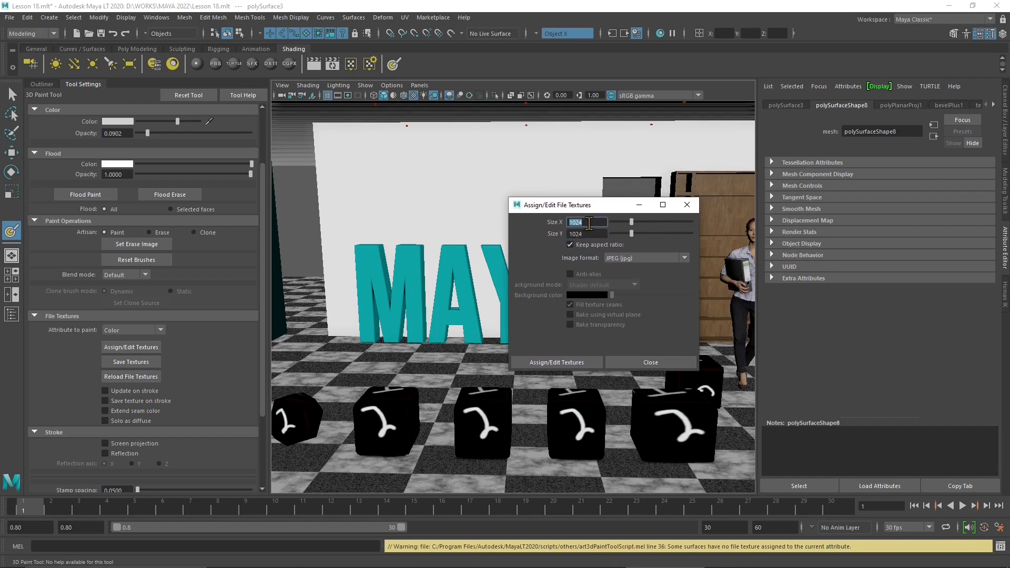
pyautogui.write('2048')
pyautogui.press('Tab')
pyautogui.moveTo(585, 207); pyautogui.dragTo(546, 189)
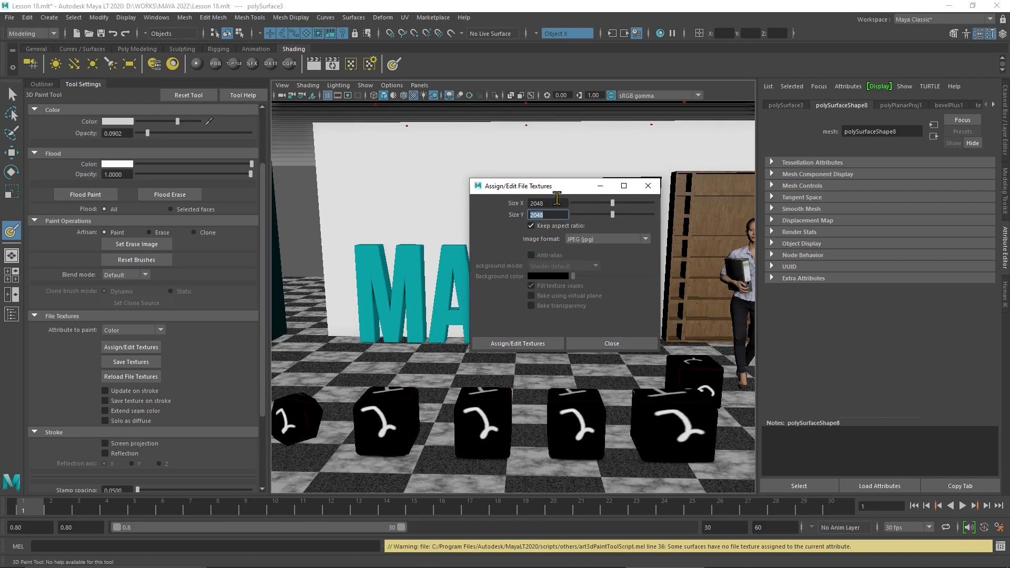
# Set the file texture size to 4096 by 4096.
pyautogui.doubleClick(557, 204)
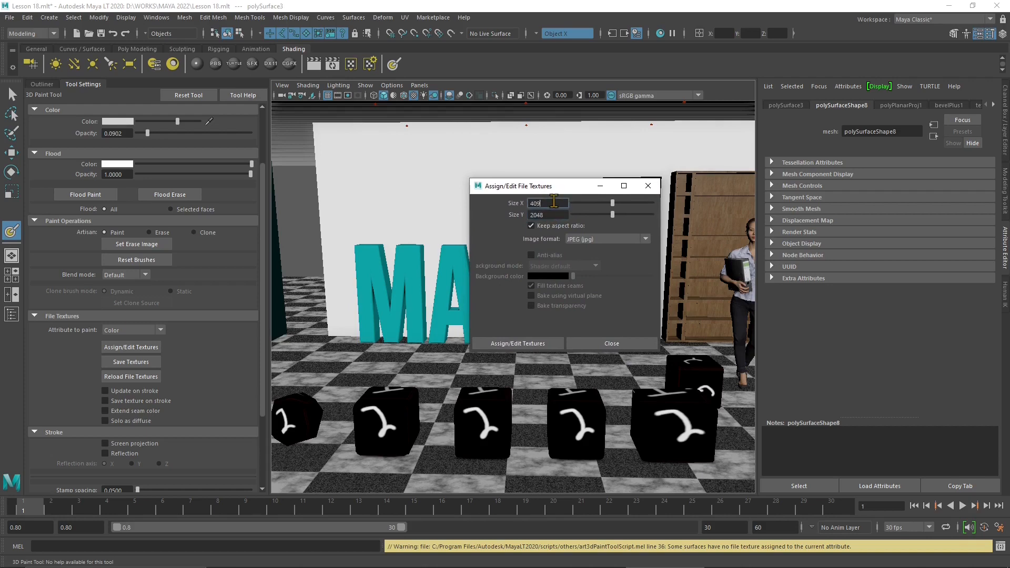
pyautogui.write('4096')
pyautogui.click(552, 216)
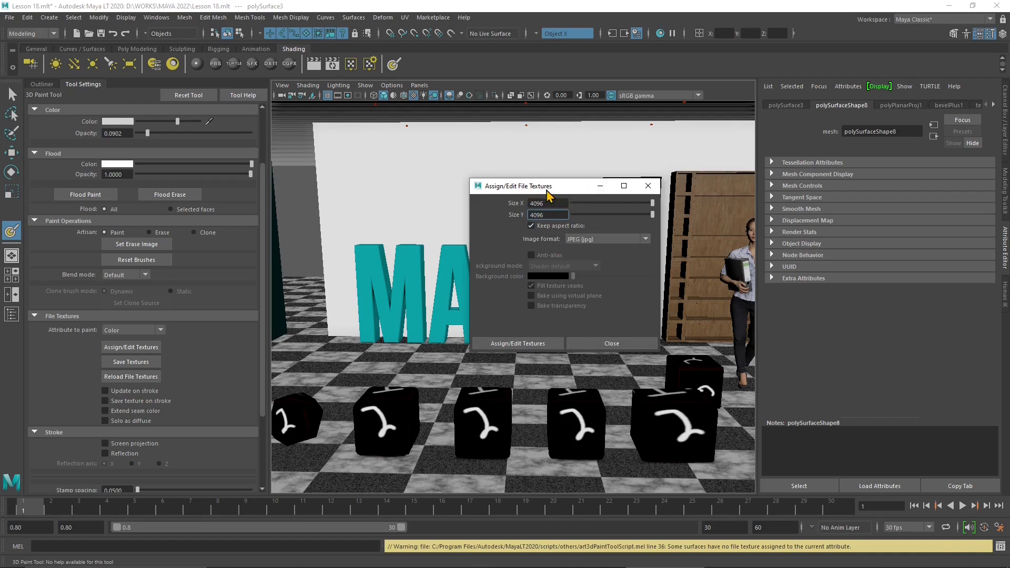
pyautogui.moveTo(555, 186); pyautogui.dragTo(515, 206)
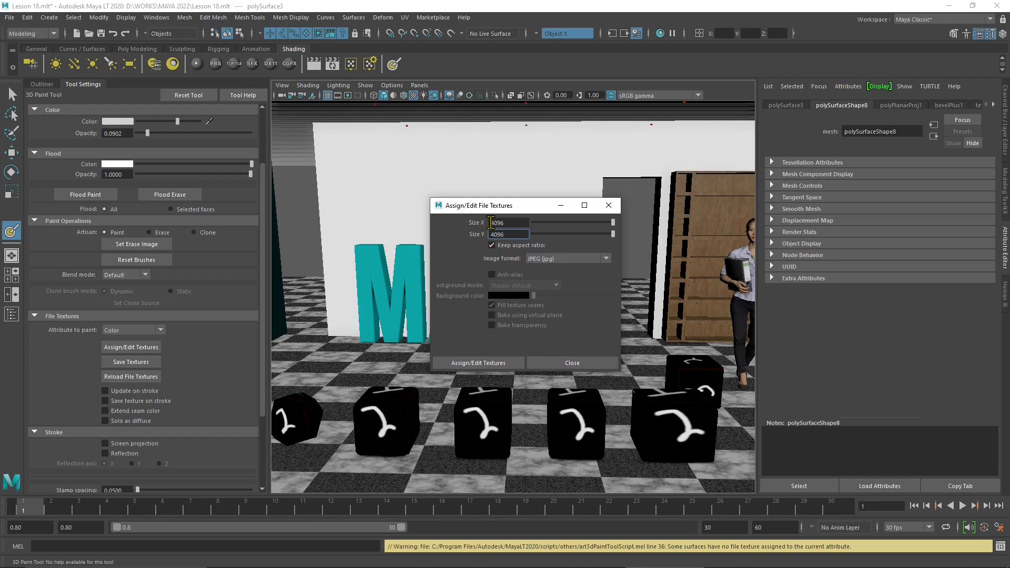
# Review the available image formats for the file texture and choose JPEG (jpg).
pyautogui.click(559, 258)
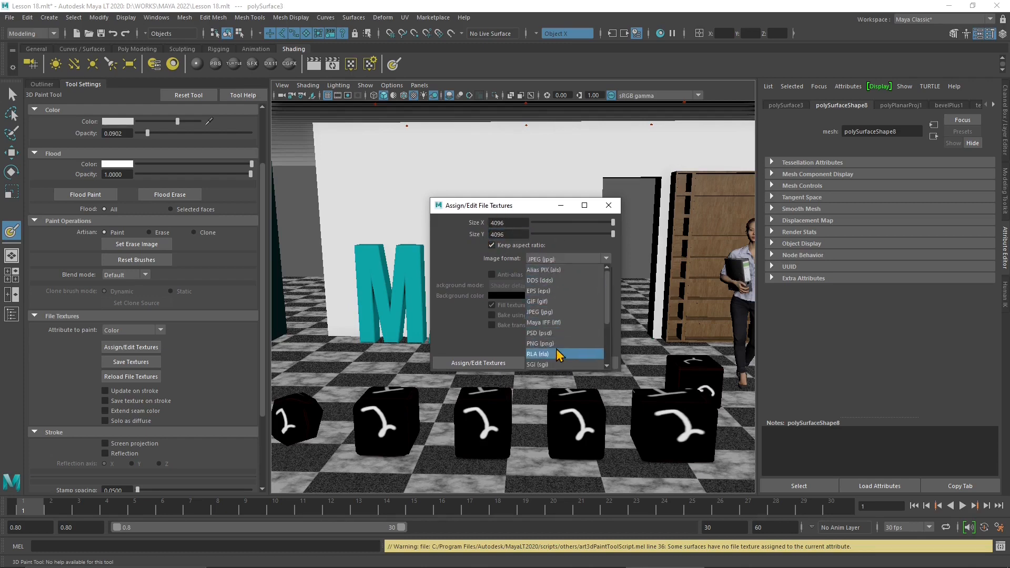
pyautogui.scroll(-2, 559, 363)
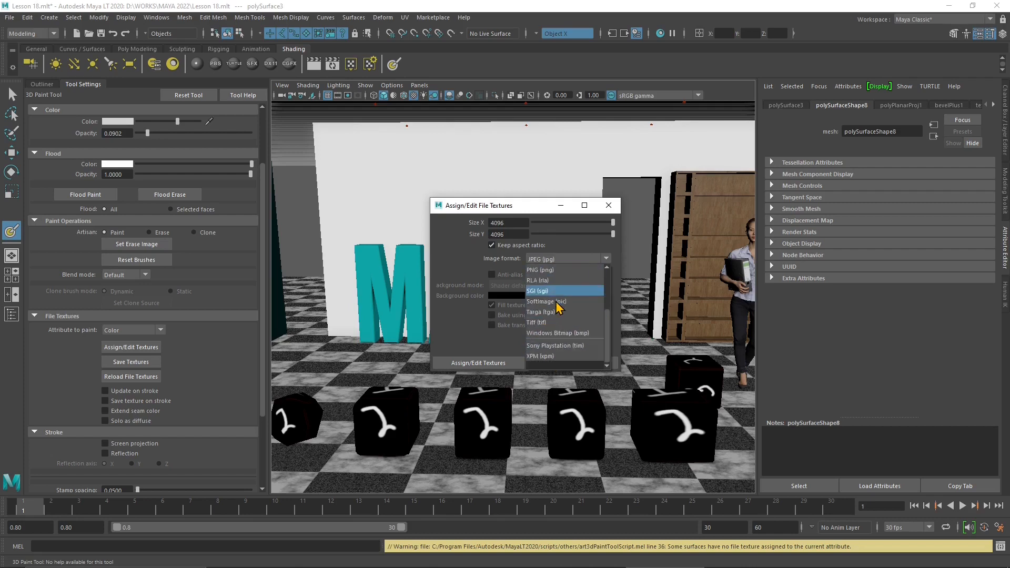
pyautogui.scroll(2, 557, 315)
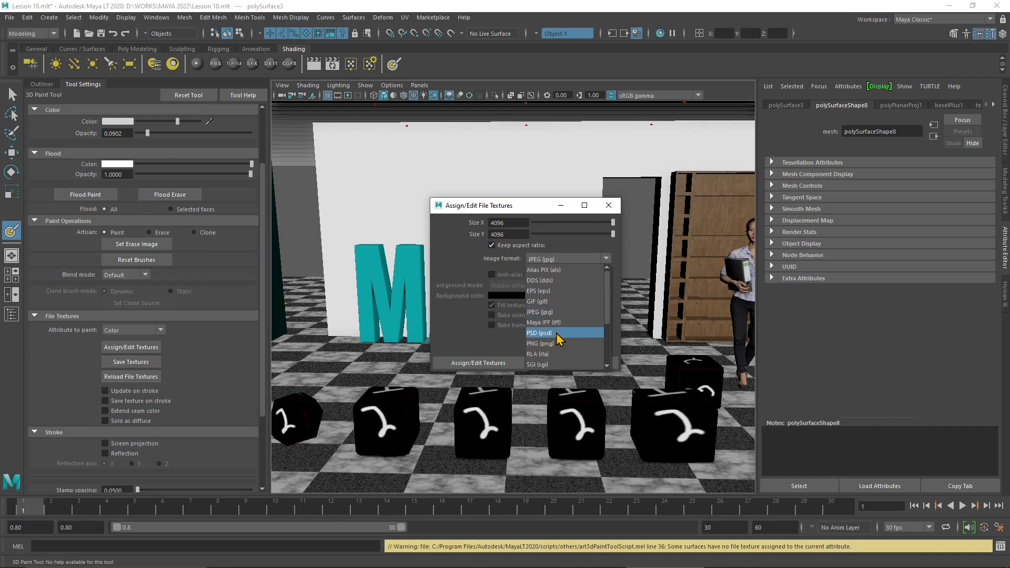
pyautogui.scroll(-2, 549, 328)
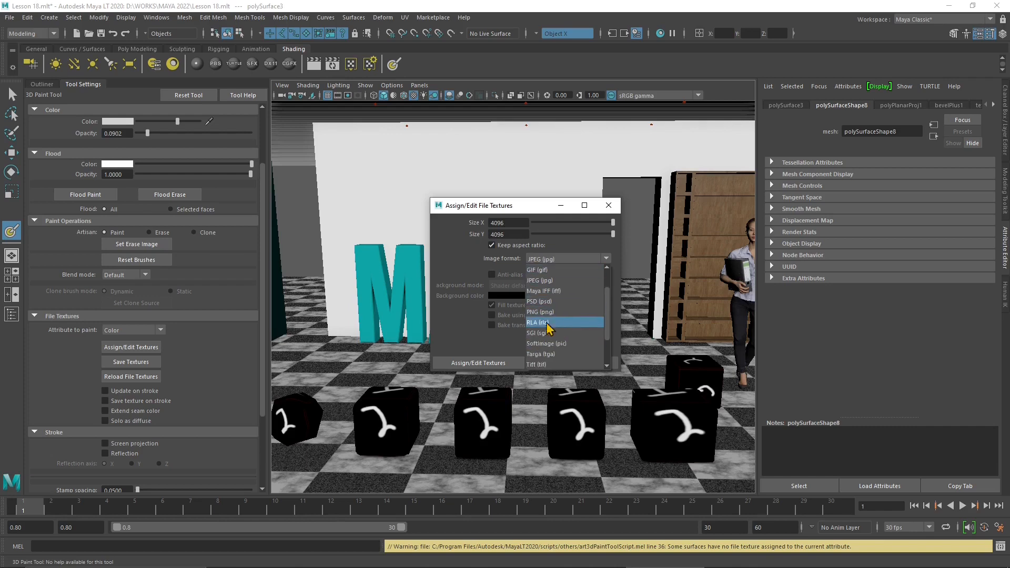
pyautogui.scroll(-2, 551, 331)
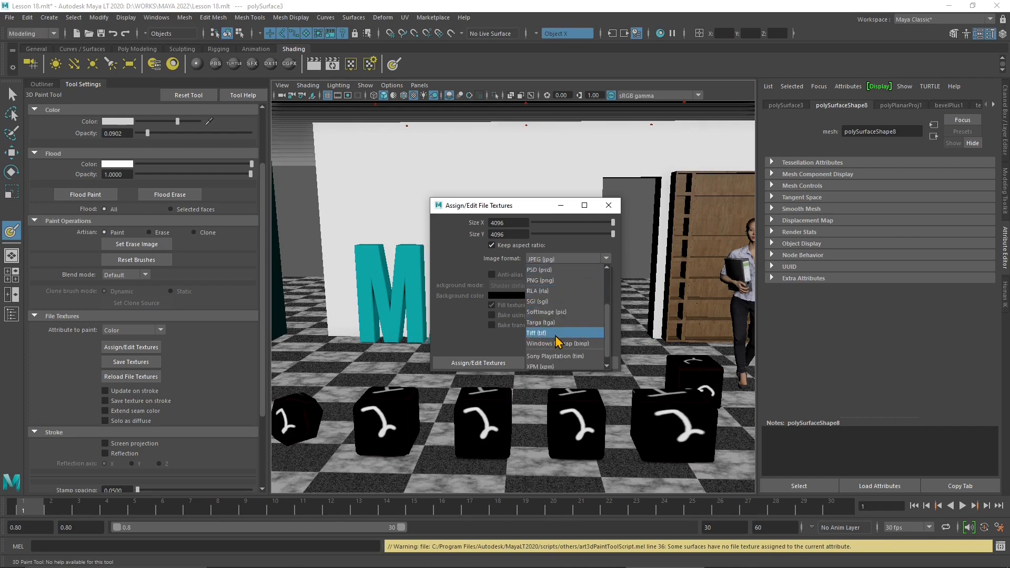
pyautogui.scroll(4, 557, 340)
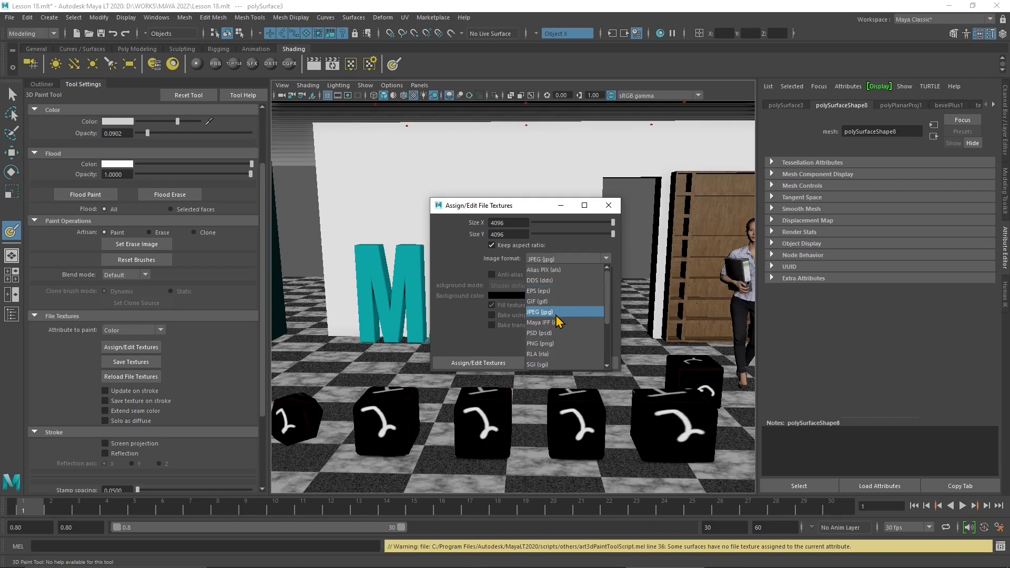
pyautogui.click(553, 312)
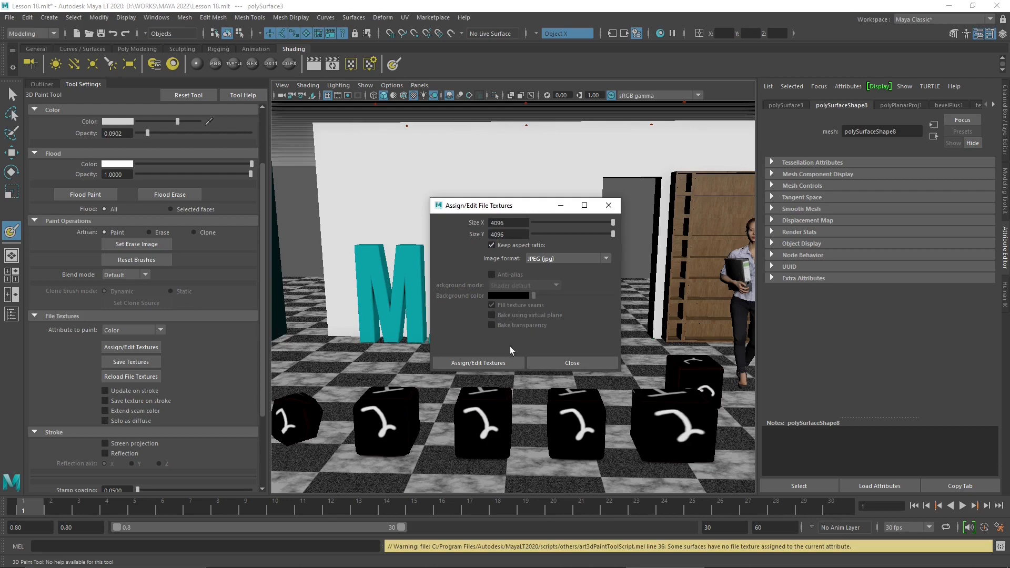
# Assign the configured 4096 by 4096 JPEG file texture to the color attribute of the MAYA letters.
pyautogui.click(475, 363)
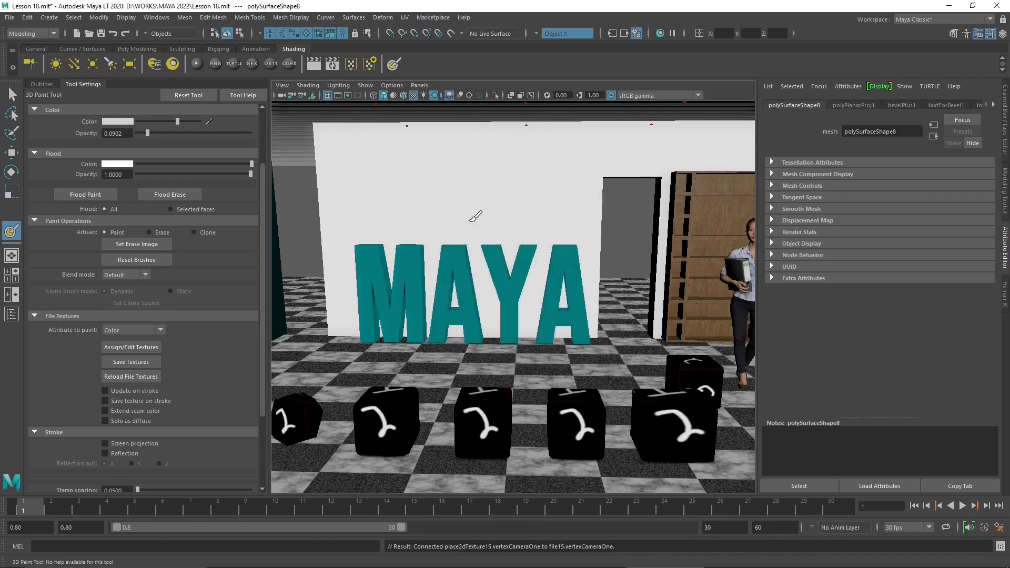
pyautogui.keyDown('alt'); pyautogui.moveTo(476, 244); pyautogui.dragTo(505, 255, button='middle'); pyautogui.keyUp('alt')
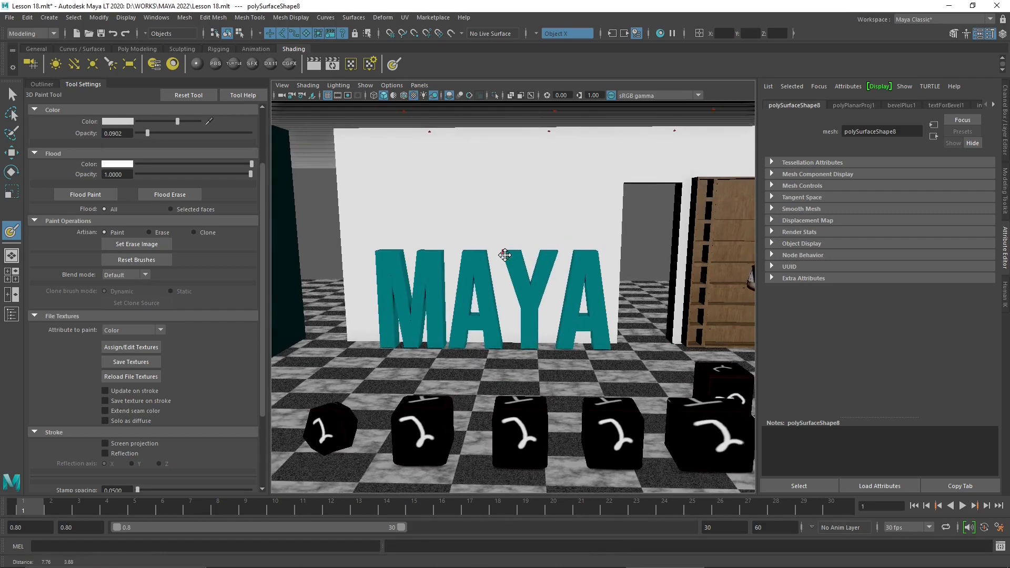
pyautogui.scroll(2, 505, 255)
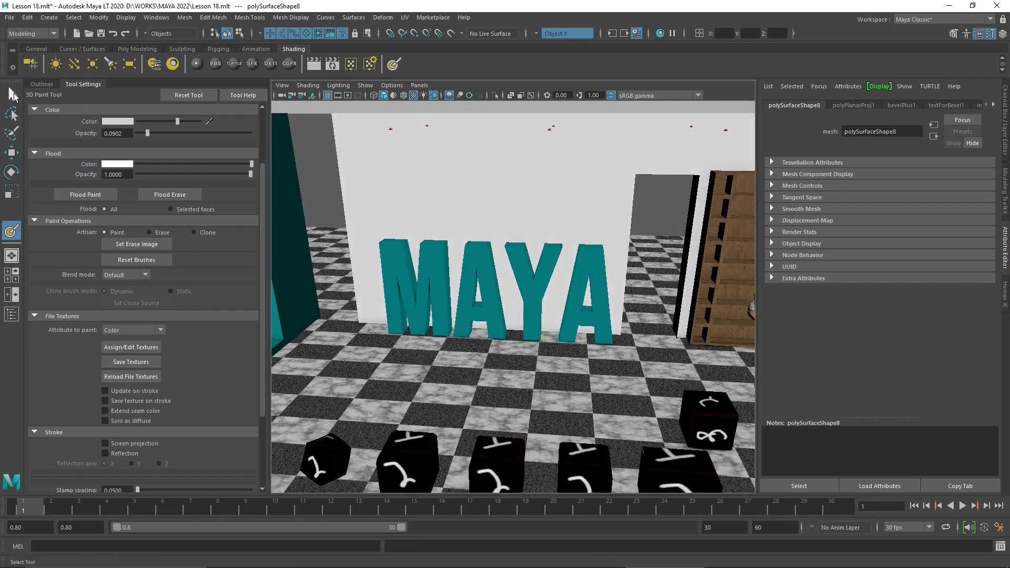
# Select the MAYA letters with the Select Tool and open their texture coordinates in the UV Editor.
pyautogui.click(12, 95)
pyautogui.click(467, 259)
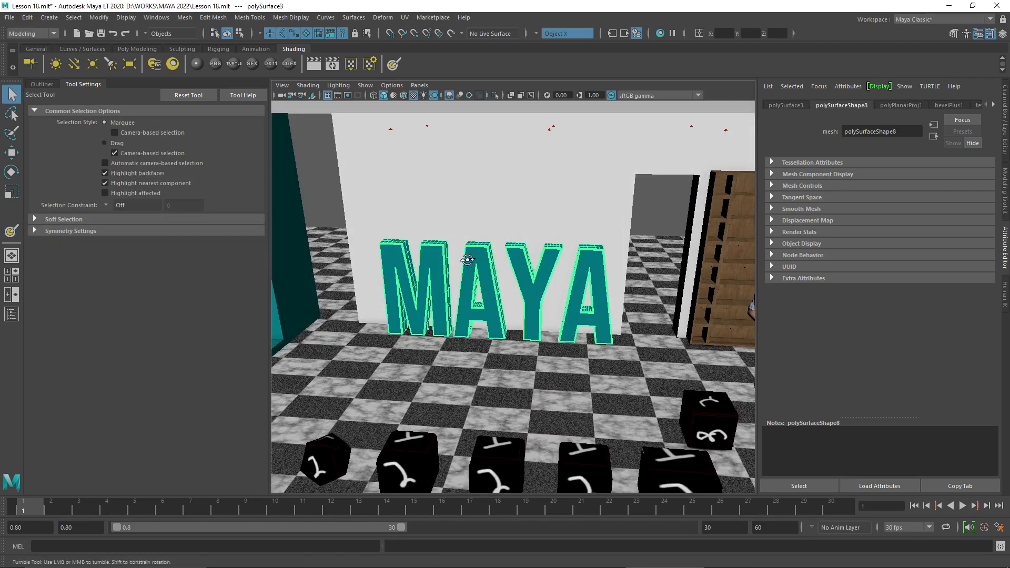
pyautogui.moveTo(467, 260)
pyautogui.keyDown('alt'); pyautogui.mouseDown()
pyautogui.moveTo(455, 261)
pyautogui.moveTo(457, 252)
pyautogui.moveTo(472, 258)
pyautogui.mouseUp(); pyautogui.keyUp('alt')
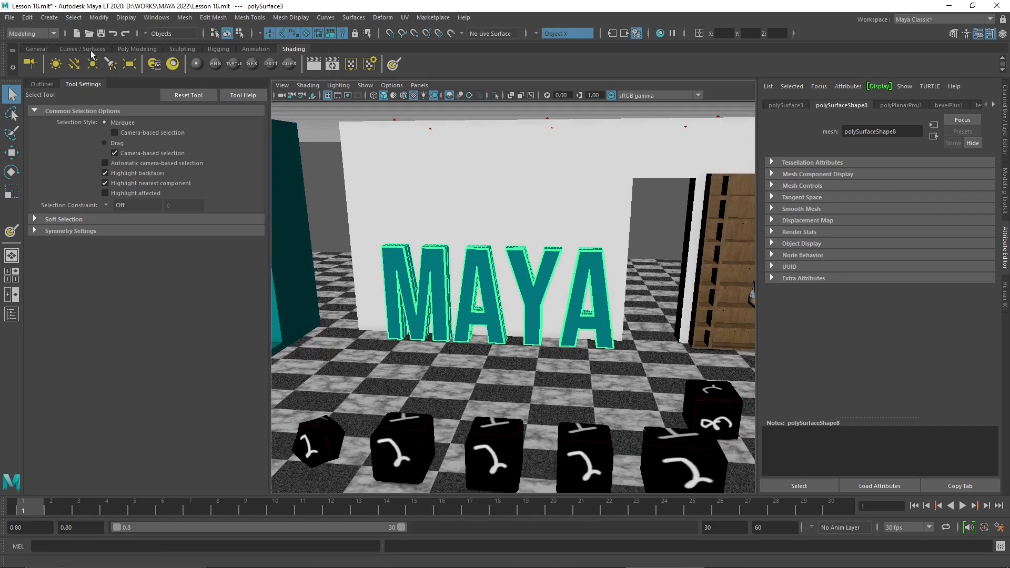
pyautogui.click(139, 48)
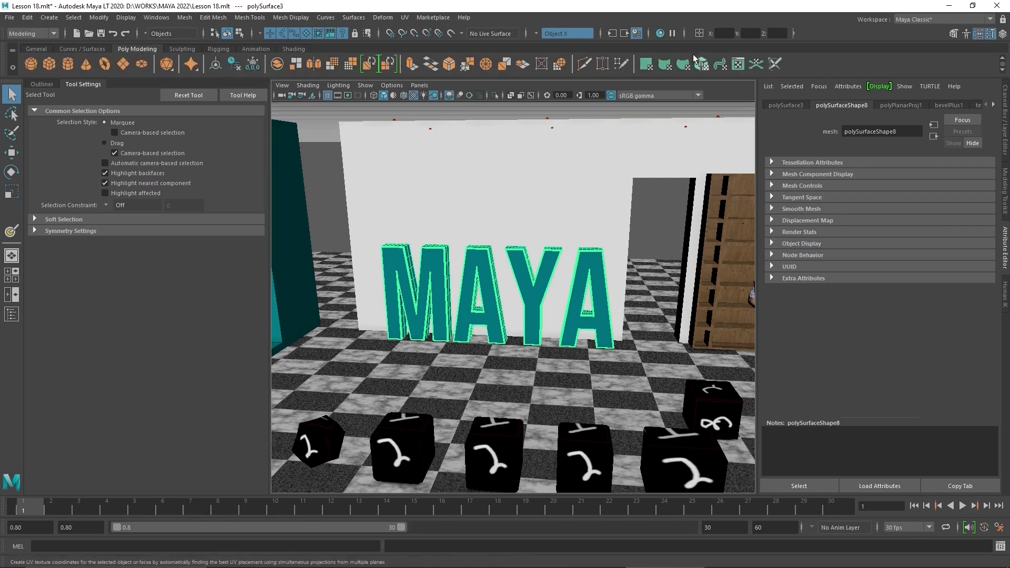
pyautogui.click(738, 65)
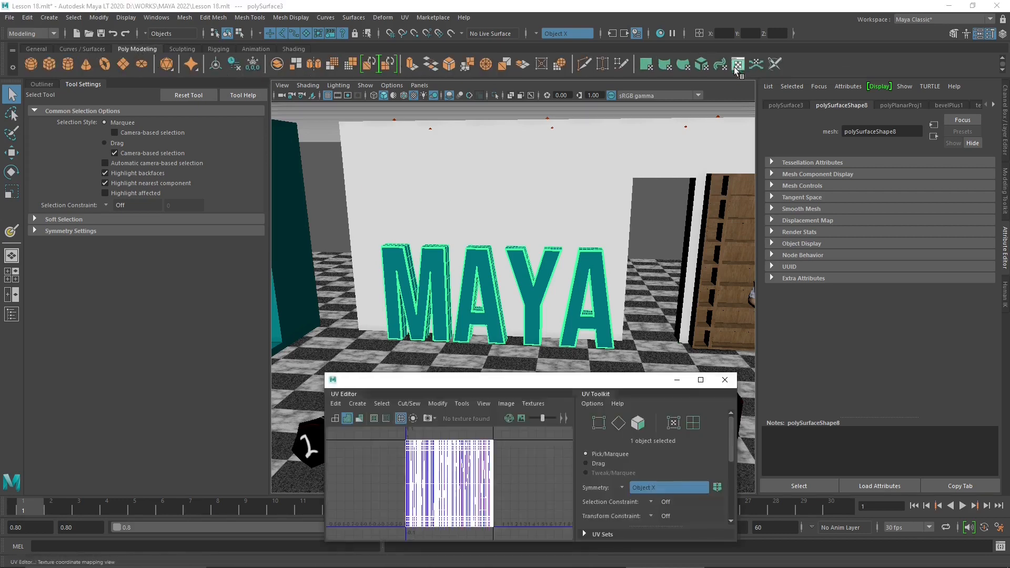
# Enlarge the UV Editor to examine the UV layout of the MAYA letters up close, and close it.
pyautogui.moveTo(541, 379); pyautogui.dragTo(547, 126)
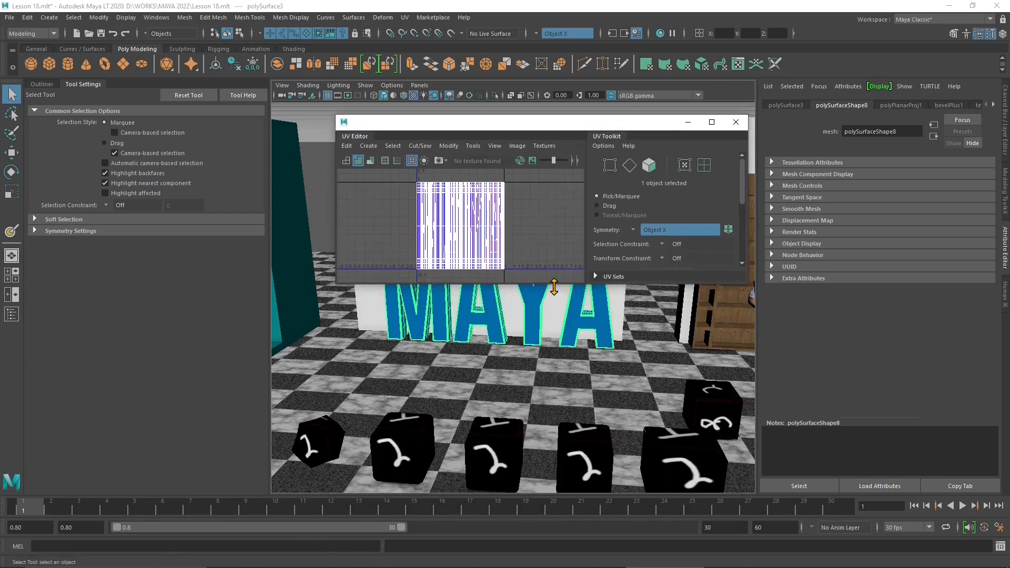
pyautogui.moveTo(554, 284); pyautogui.dragTo(550, 471)
pyautogui.scroll(5, 449, 288)
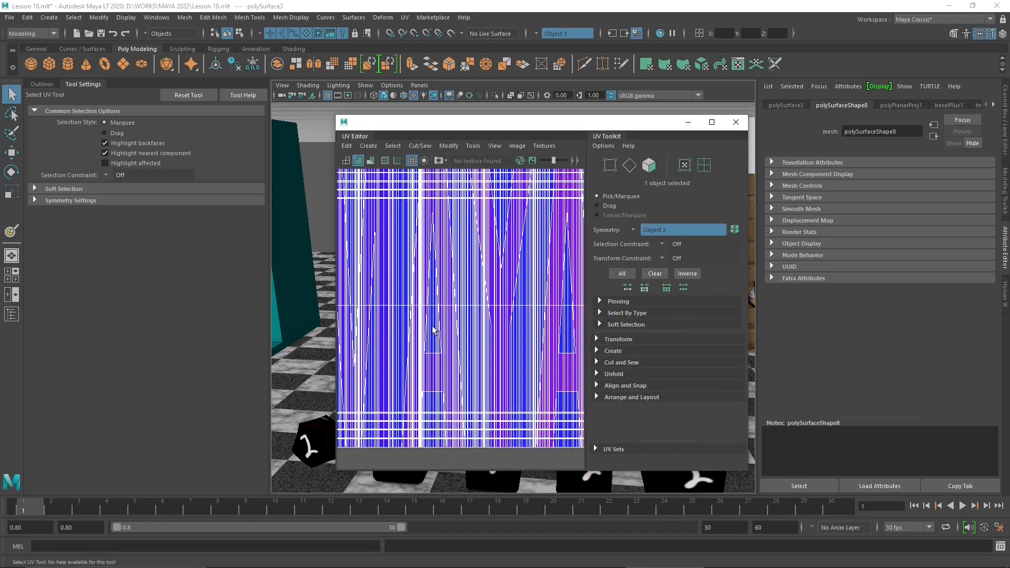
pyautogui.scroll(-1, 463, 309)
pyautogui.scroll(-2, 510, 352)
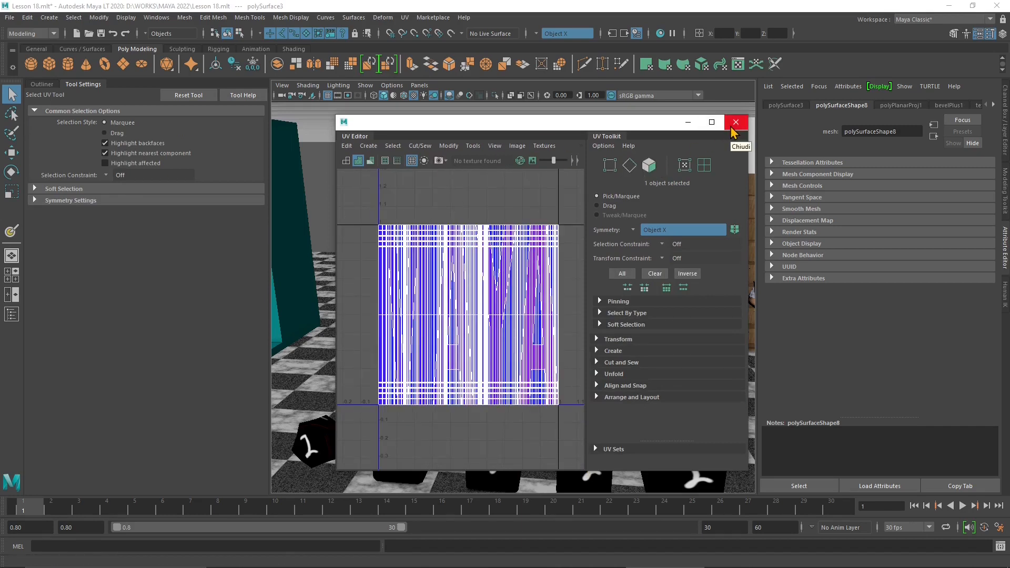
pyautogui.click(735, 122)
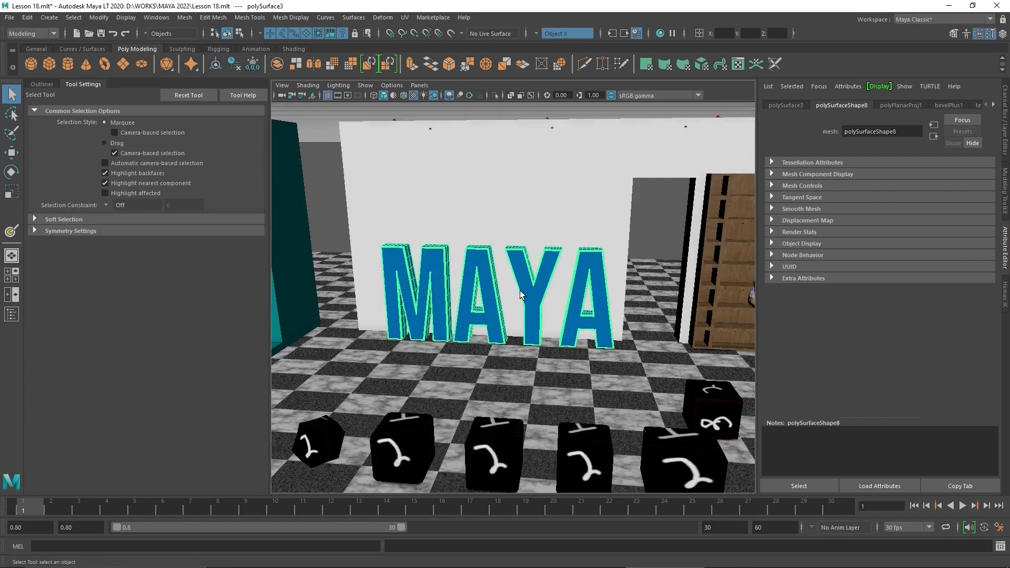
# Inspect the MayaText material of the letters and the file texture connected to its Color attribute, and deselect the letters.
pyautogui.keyDown('alt'); pyautogui.moveTo(524, 296); pyautogui.dragTo(490, 311); pyautogui.keyUp('alt')
pyautogui.scroll(3, 518, 311)
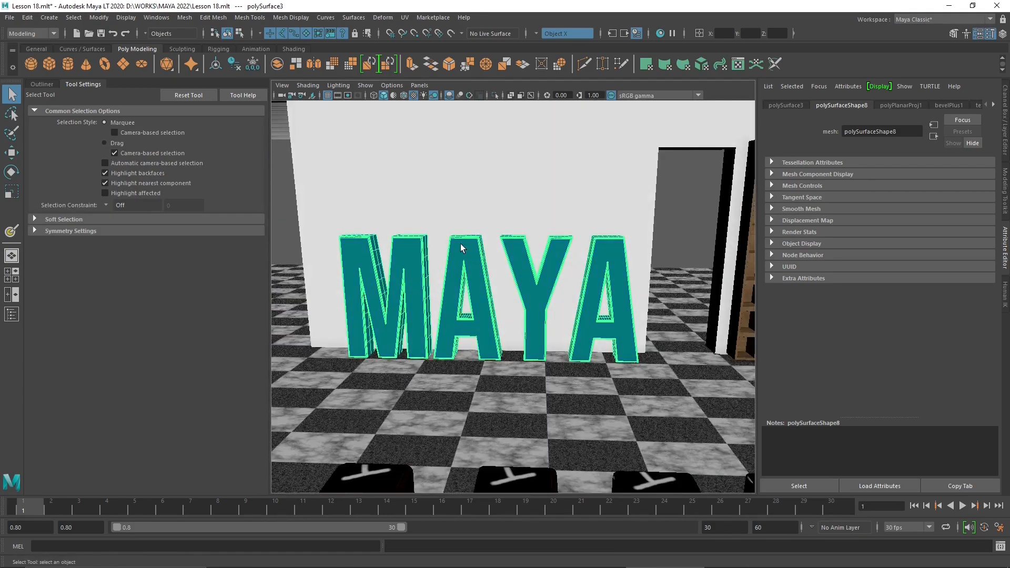
pyautogui.click(283, 182)
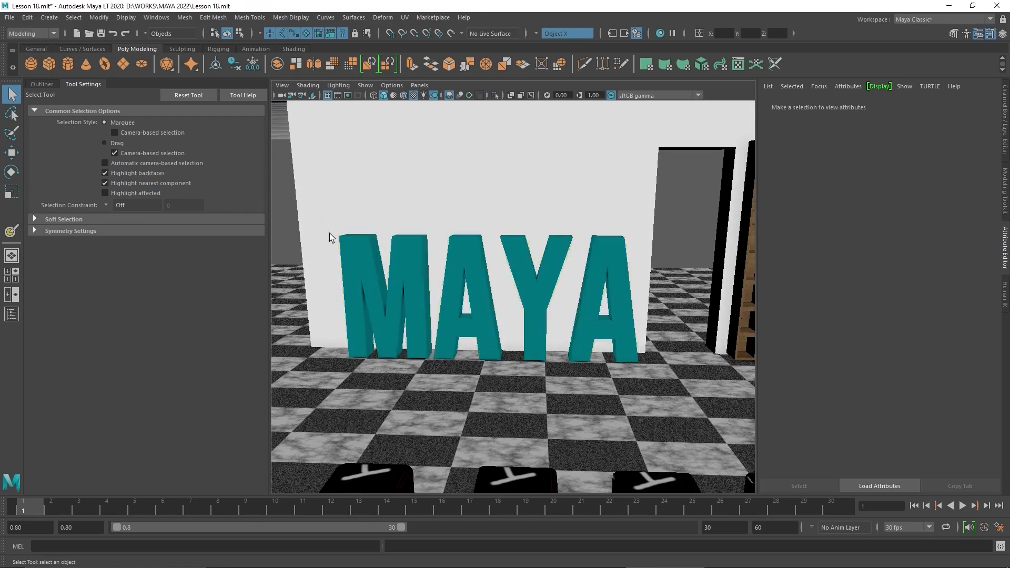
pyautogui.click(392, 254)
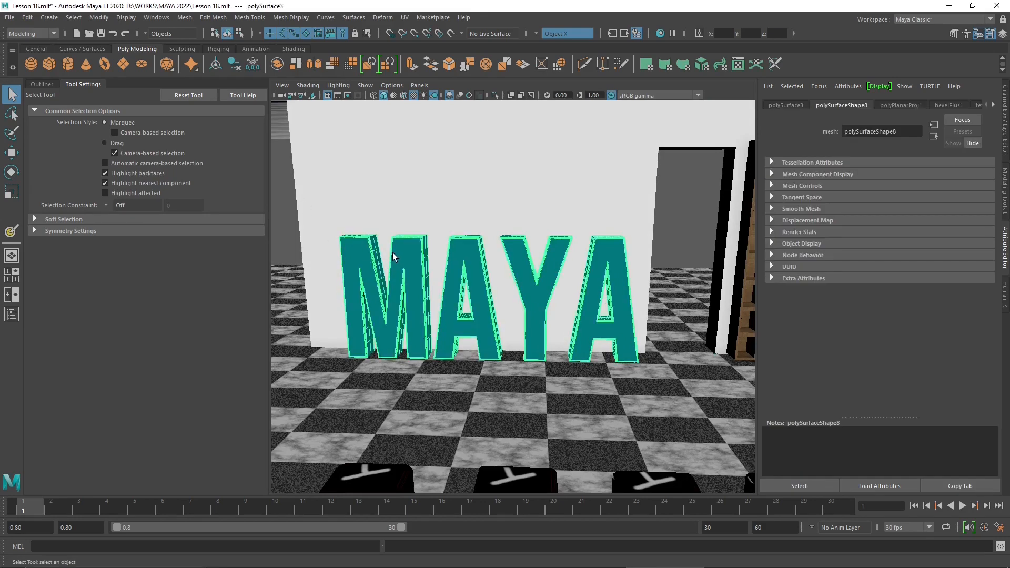
pyautogui.click(993, 105)
pyautogui.click(993, 105)
pyautogui.click(993, 105)
pyautogui.click(993, 105)
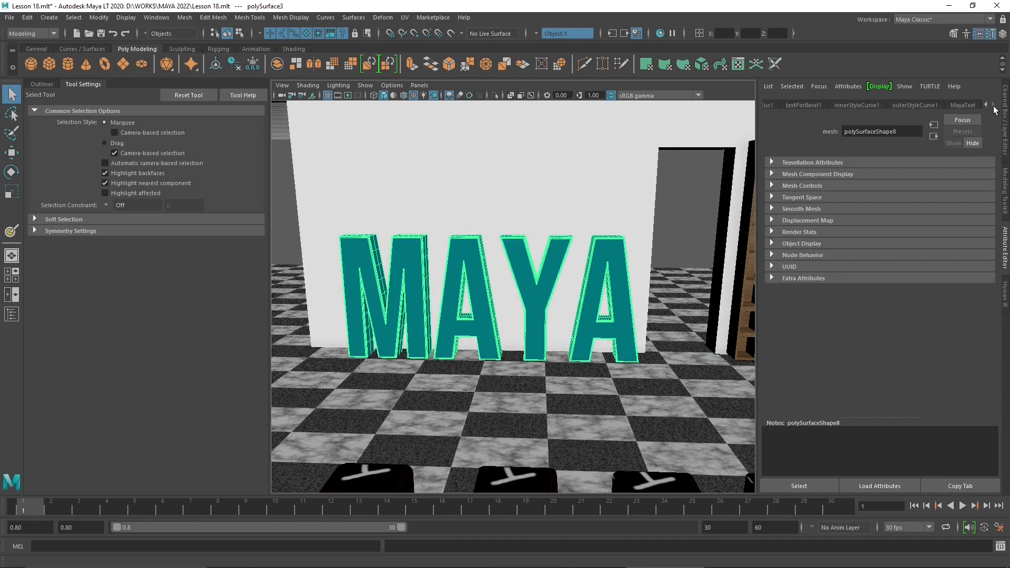
pyautogui.click(962, 105)
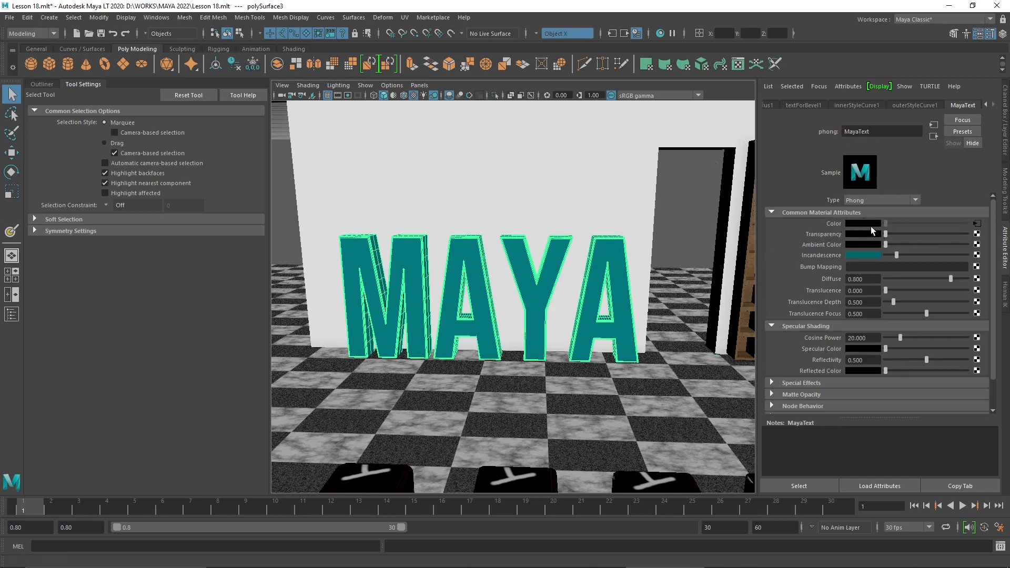
pyautogui.click(977, 225)
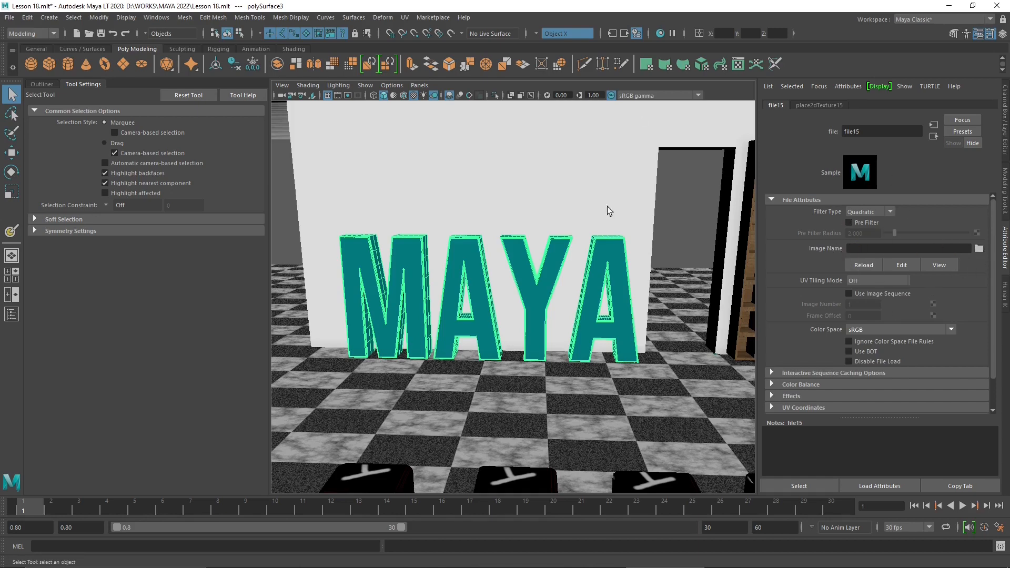
pyautogui.click(668, 233)
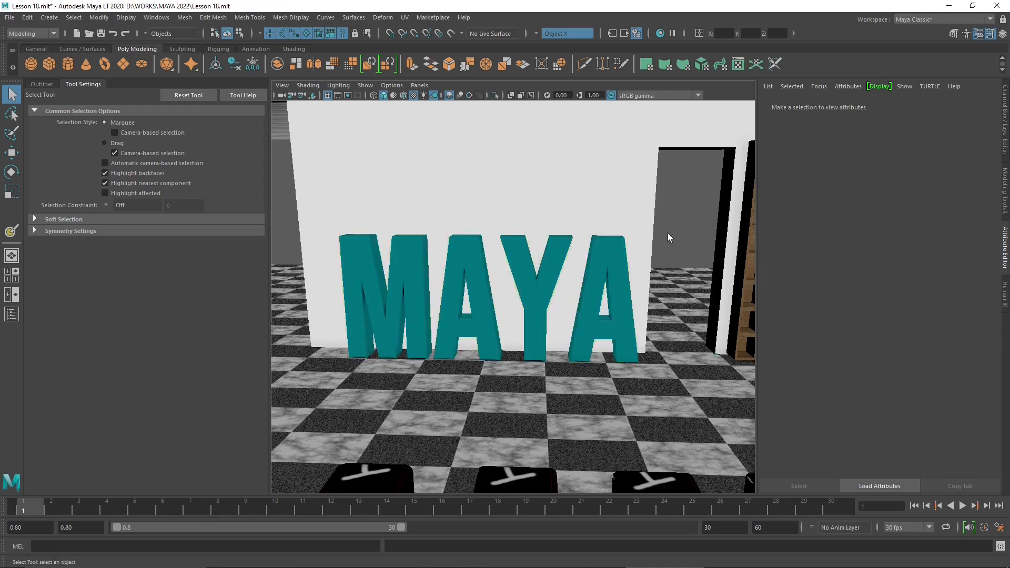
# Reselect the MAYA letters and activate the 3D Paint Tool on them.
pyautogui.click(621, 253)
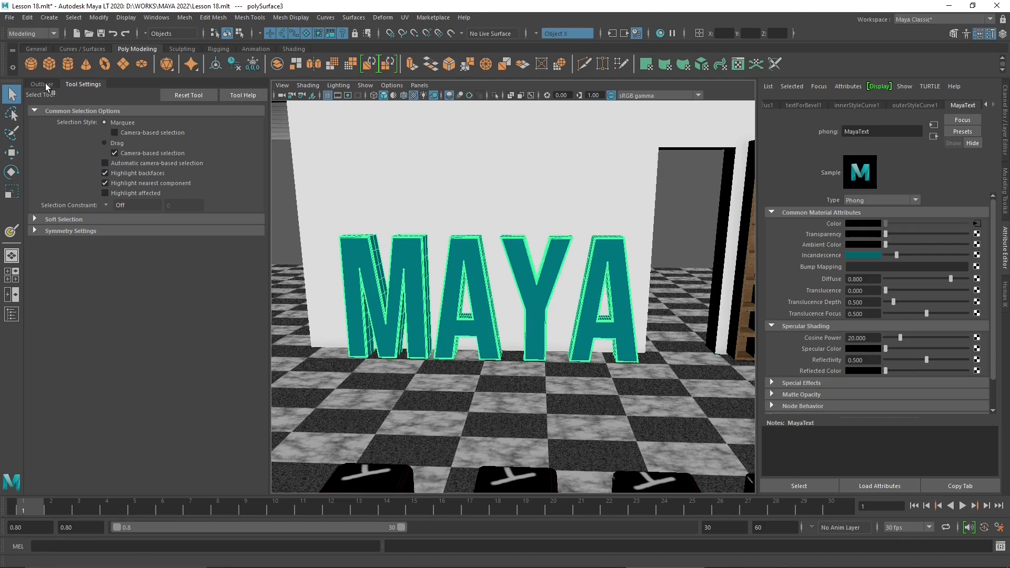
pyautogui.click(293, 49)
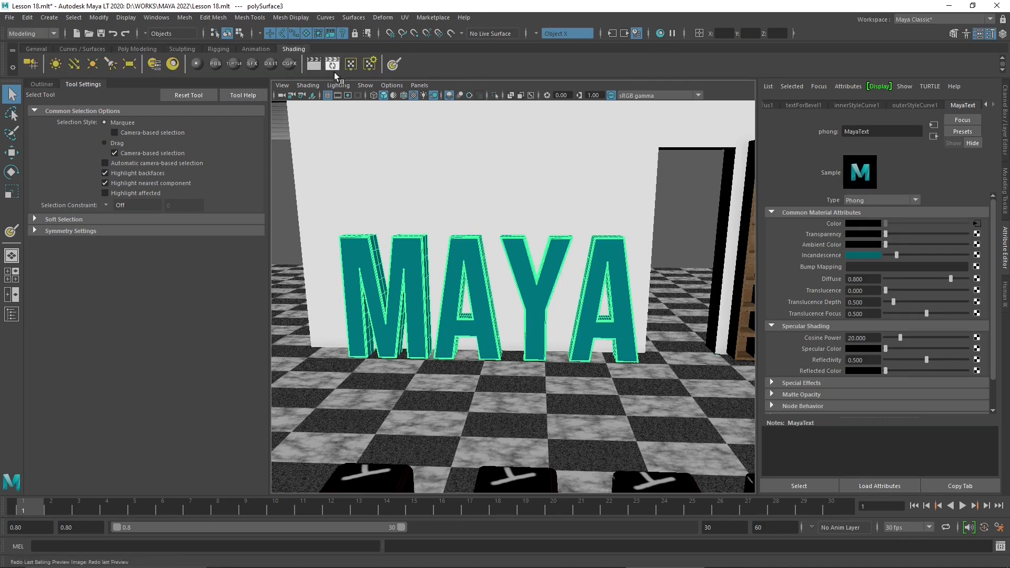
pyautogui.click(394, 64)
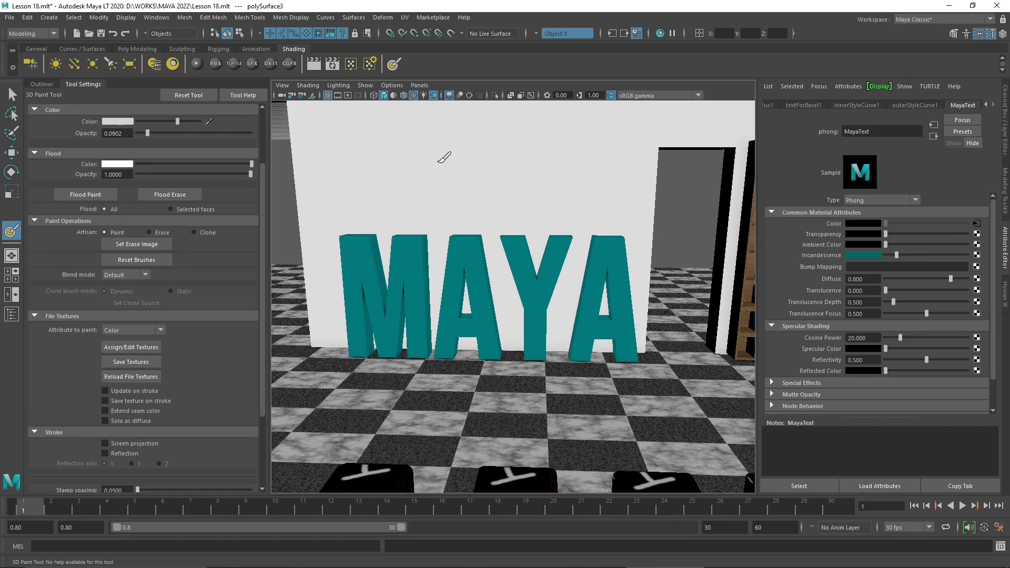
# Compare the room scene with and without textured display in the viewport, ending with textures shown.
pyautogui.click(413, 96)
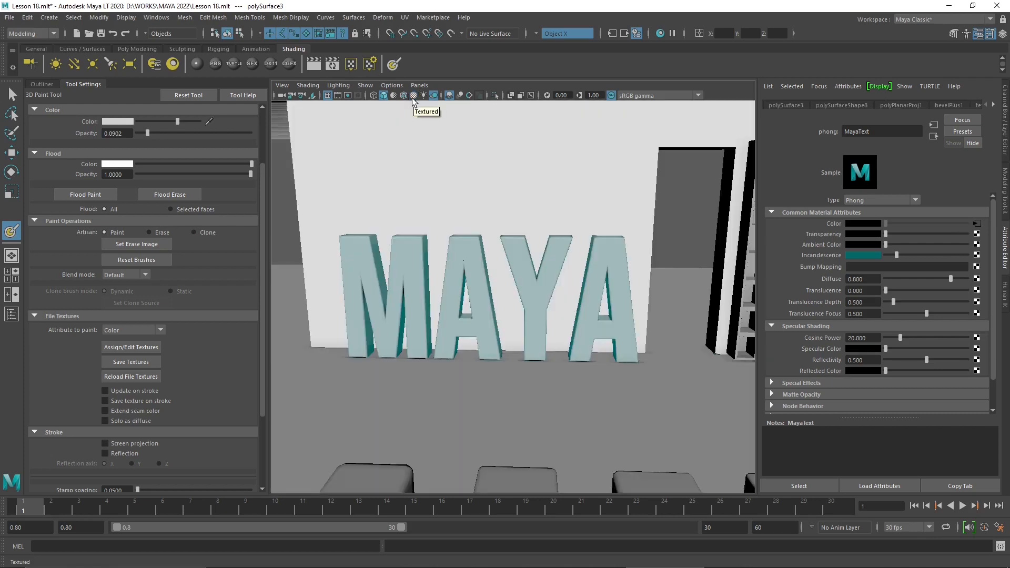
pyautogui.click(413, 96)
pyautogui.click(413, 97)
pyautogui.click(414, 97)
pyautogui.click(413, 96)
pyautogui.scroll(-5, 411, 202)
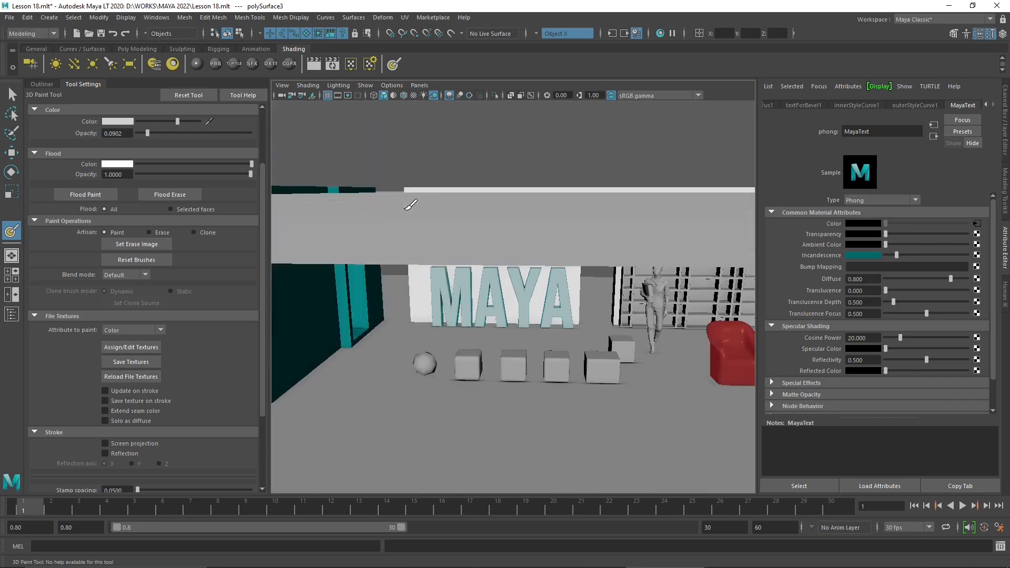
pyautogui.scroll(-3, 411, 206)
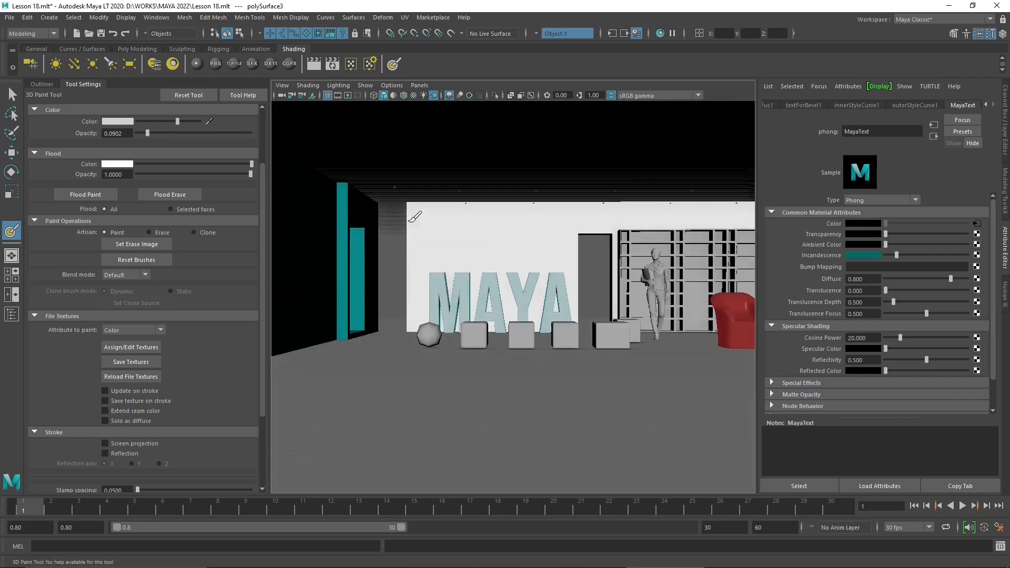
pyautogui.click(414, 97)
# Choose the softest round brush profile for the 3D Paint Tool and set the upper brush radius to 5.
pyautogui.moveTo(580, 320)
pyautogui.keyDown('alt'); pyautogui.mouseDown()
pyautogui.moveTo(575, 331)
pyautogui.moveTo(575, 301)
pyautogui.mouseUp(); pyautogui.keyUp('alt')
pyautogui.scroll(5, 574, 301)
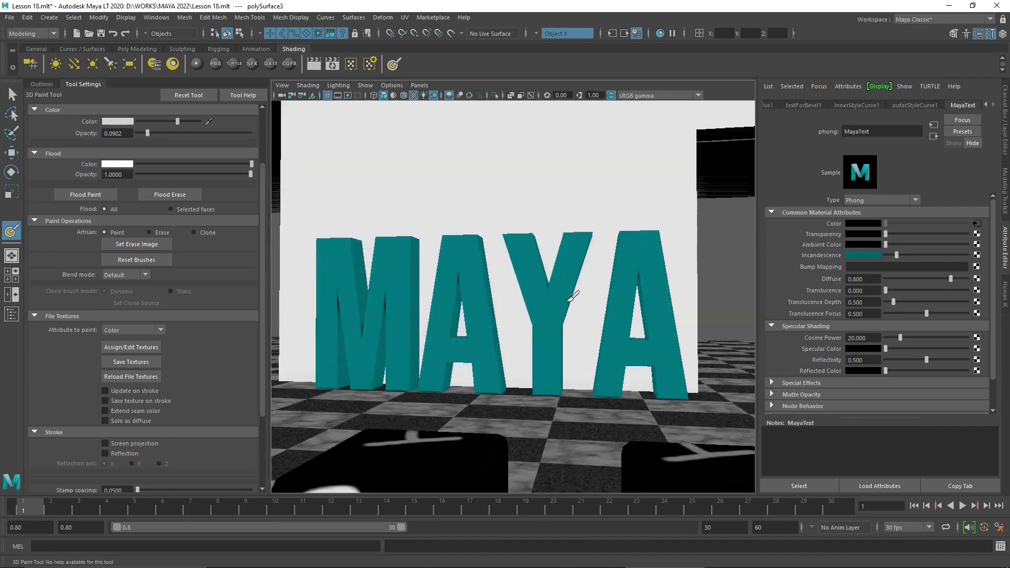
pyautogui.keyDown('alt'); pyautogui.moveTo(543, 296); pyautogui.dragTo(543, 325, button='middle'); pyautogui.keyUp('alt')
pyautogui.keyDown('alt'); pyautogui.moveTo(544, 324); pyautogui.dragTo(498, 305); pyautogui.keyUp('alt')
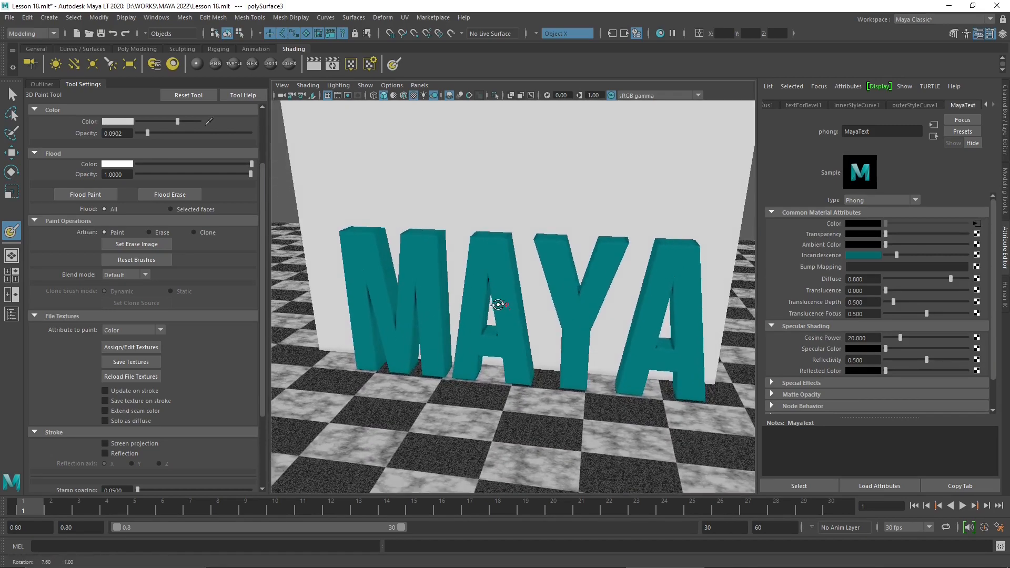
pyautogui.keyDown('alt'); pyautogui.moveTo(499, 363); pyautogui.dragTo(548, 356); pyautogui.keyUp('alt')
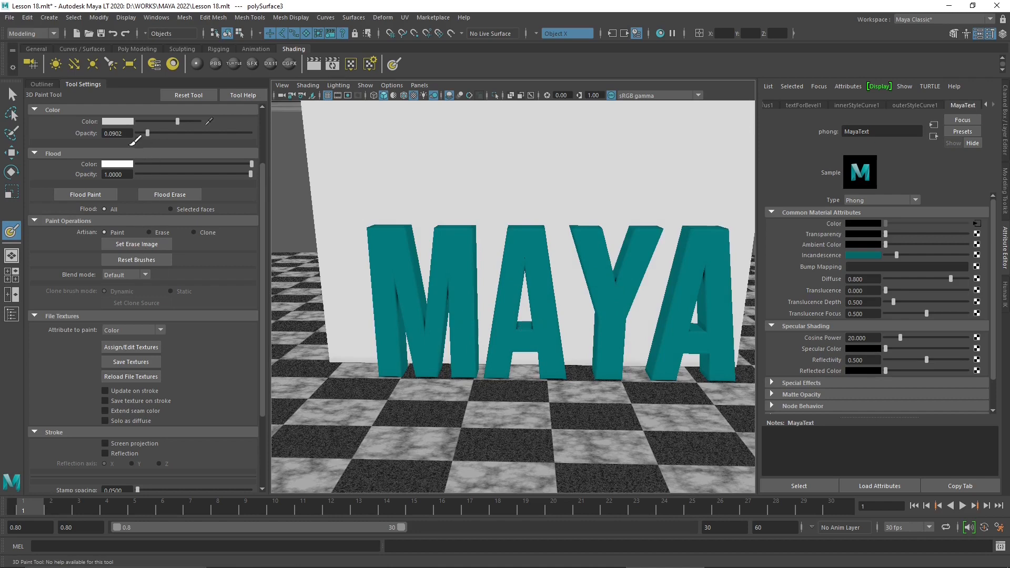
pyautogui.scroll(3, 265, 199)
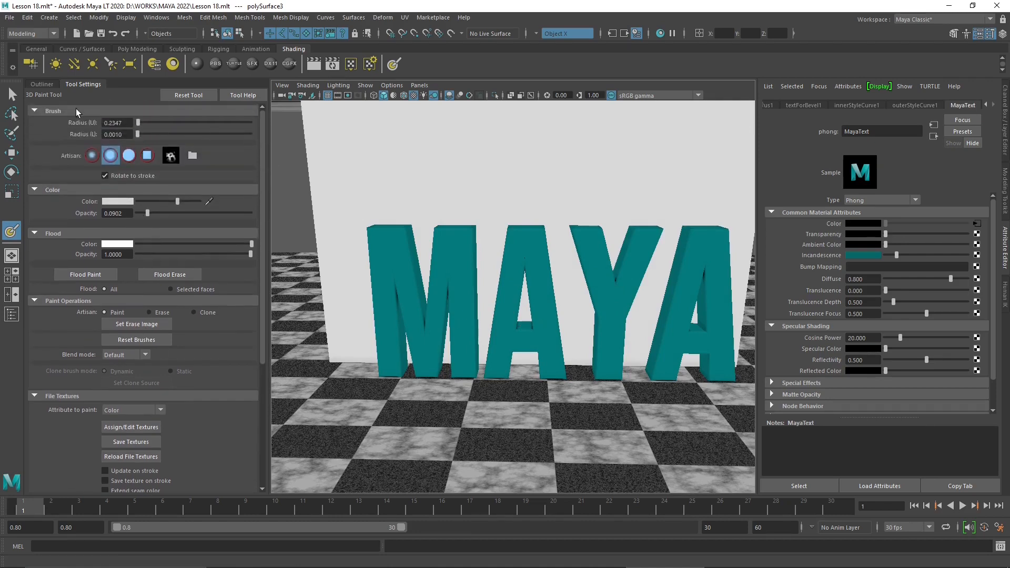
pyautogui.click(117, 123)
pyautogui.click(92, 156)
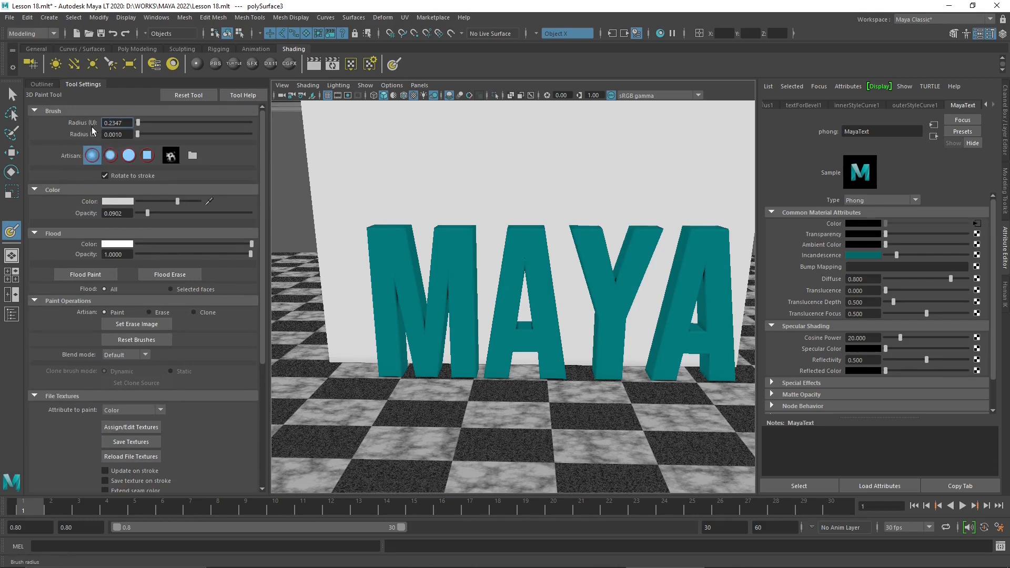
pyautogui.click(121, 122)
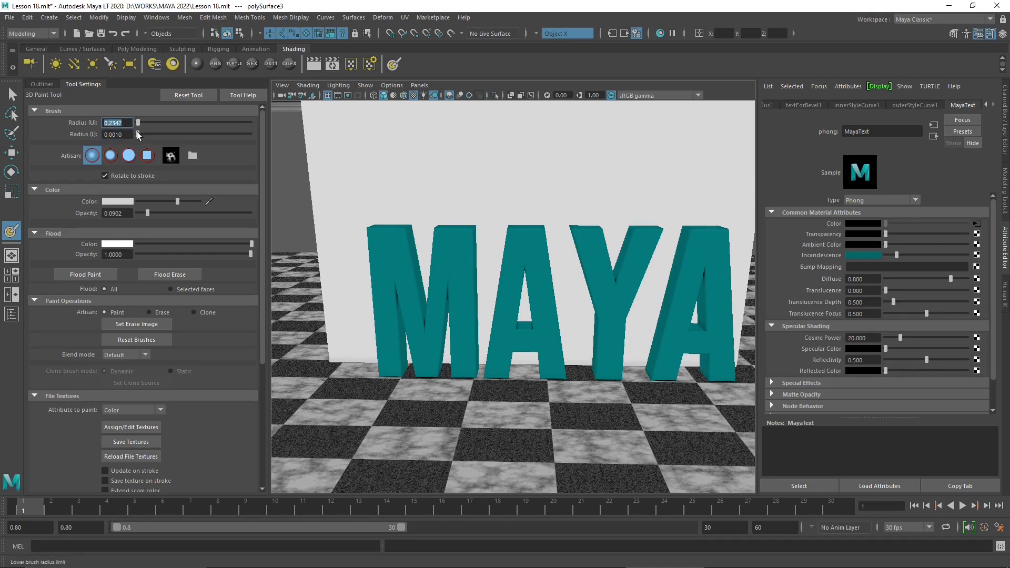
pyautogui.write('5')
pyautogui.press('Return')
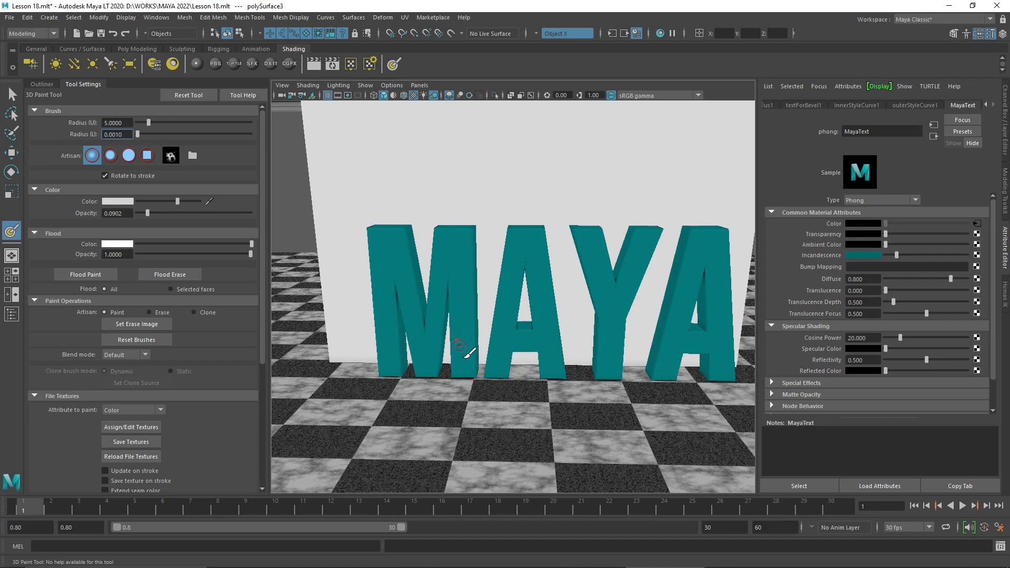
# Paint a short light stroke on the front face at the foot of the M's left leg.
pyautogui.scroll(2, 466, 359)
pyautogui.keyDown('alt'); pyautogui.moveTo(454, 379); pyautogui.dragTo(507, 348, button='middle'); pyautogui.keyUp('alt')
pyautogui.keyDown('alt'); pyautogui.moveTo(506, 350); pyautogui.dragTo(543, 347); pyautogui.keyUp('alt')
pyautogui.scroll(3, 463, 403)
pyautogui.scroll(1, 387, 444)
pyautogui.keyDown('alt'); pyautogui.moveTo(384, 446); pyautogui.dragTo(482, 406, button='middle'); pyautogui.keyUp('alt')
pyautogui.scroll(1, 452, 406)
pyautogui.keyDown('alt'); pyautogui.moveTo(457, 405); pyautogui.dragTo(505, 399); pyautogui.keyUp('alt')
pyautogui.keyDown('alt'); pyautogui.moveTo(505, 400); pyautogui.dragTo(545, 392, button='middle'); pyautogui.keyUp('alt')
pyautogui.moveTo(436, 391)
pyautogui.mouseDown()
pyautogui.moveTo(451, 363)
pyautogui.moveTo(479, 364)
pyautogui.moveTo(475, 349)
pyautogui.moveTo(443, 365)
pyautogui.mouseUp()
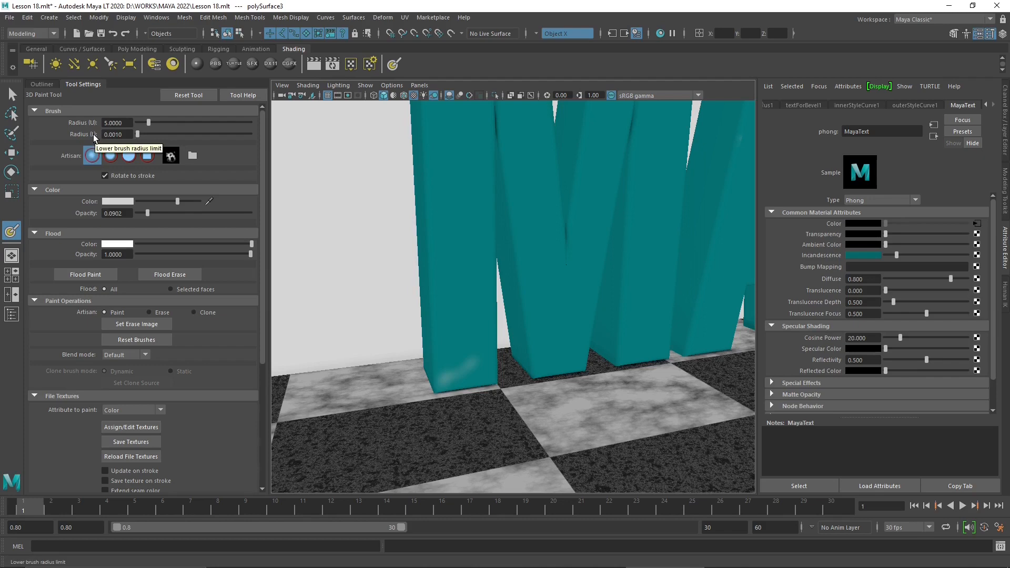
# Raise the lower brush radius to about 4.46 and dab more light paint at the foot of the M's left leg.
pyautogui.moveTo(137, 134); pyautogui.dragTo(145, 135)
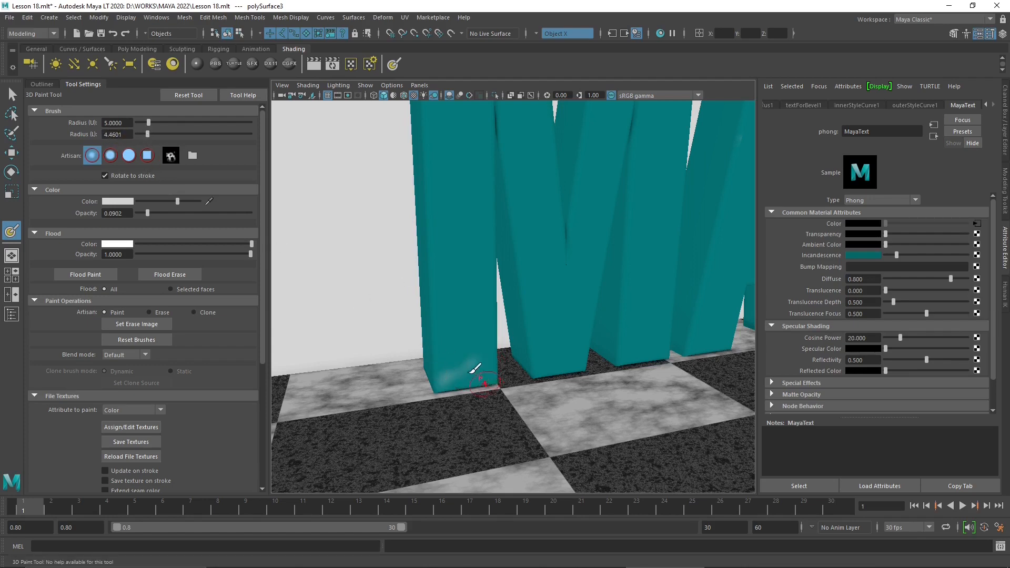
pyautogui.moveTo(472, 376)
pyautogui.mouseDown()
pyautogui.moveTo(463, 364)
pyautogui.moveTo(470, 370)
pyautogui.mouseUp()
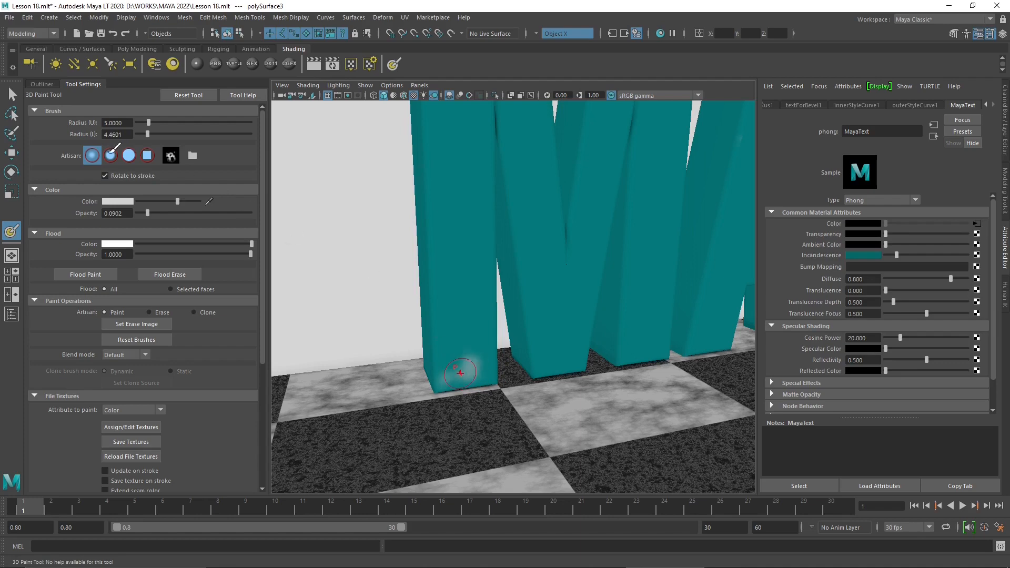
# Set the lower brush radius to 5, equal to the upper radius, and dab paint higher on the M's left leg.
pyautogui.click(150, 134)
pyautogui.click(115, 123)
pyautogui.click(121, 135)
pyautogui.click(461, 321)
pyautogui.click(461, 313)
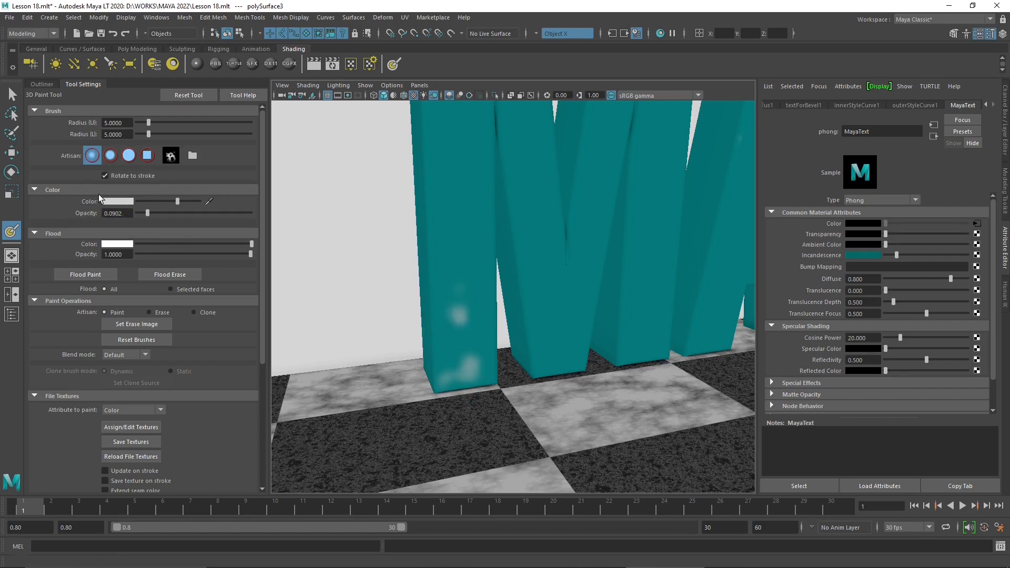
# Paint a vertical black stroke on the M's left leg with the soft brush at upper radius 5, and raise the lower radius to about 0.94.
pyautogui.moveTo(177, 206); pyautogui.dragTo(198, 209)
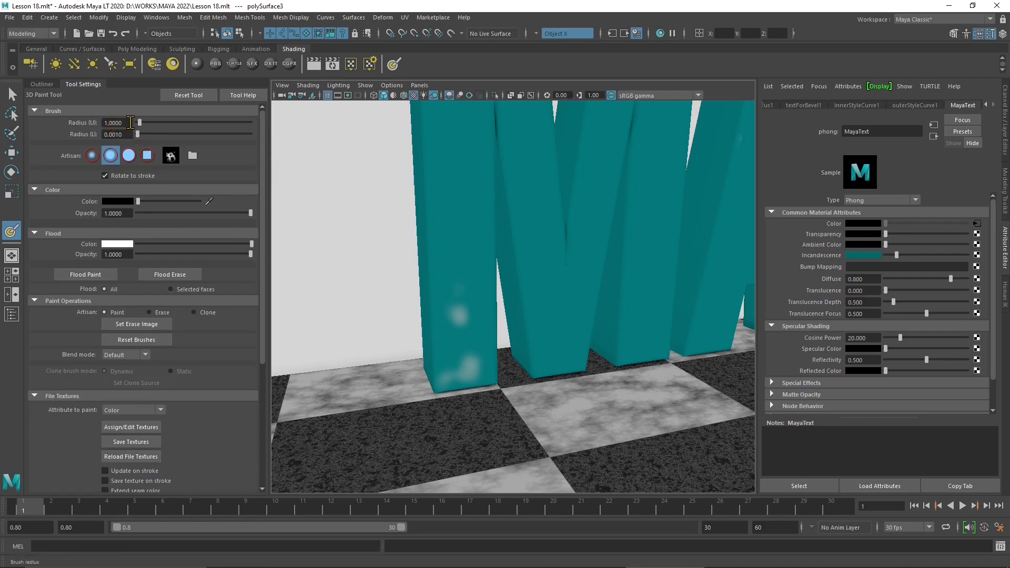
pyautogui.click(131, 122)
pyautogui.write('5')
pyautogui.press('Tab')
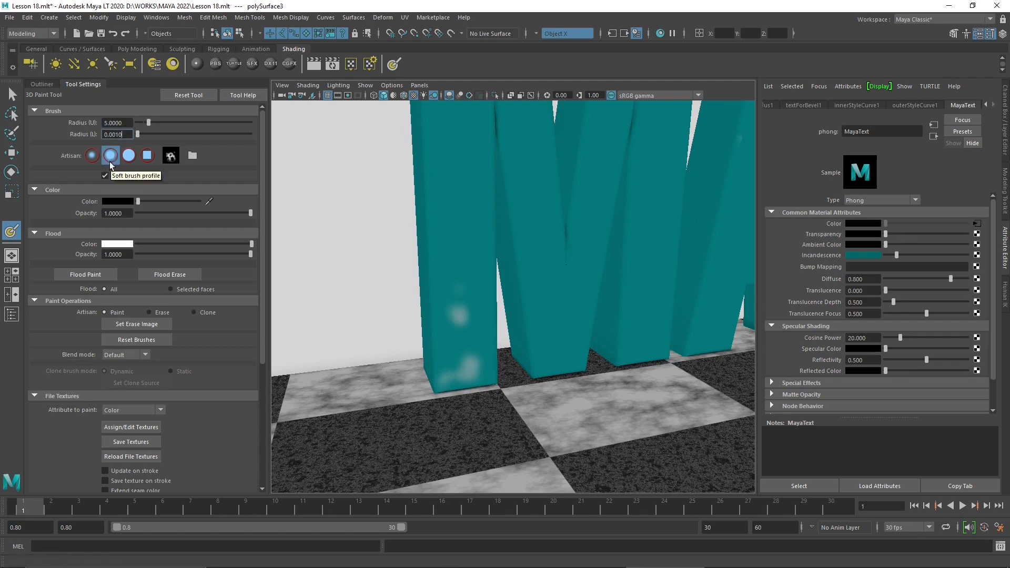
pyautogui.moveTo(463, 326); pyautogui.dragTo(461, 252)
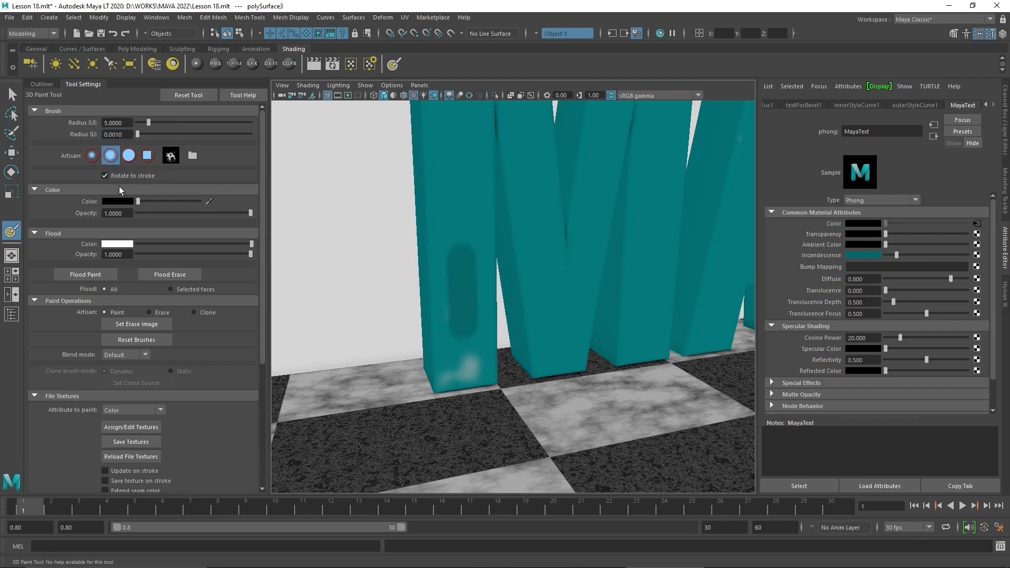
pyautogui.moveTo(137, 134); pyautogui.dragTo(139, 134)
# Lower the MayaText material's incandescence to black and inspect the painted strokes on the M's left leg.
pyautogui.keyDown('alt'); pyautogui.moveTo(473, 294); pyautogui.dragTo(498, 303, button='middle'); pyautogui.keyUp('alt')
pyautogui.keyDown('alt'); pyautogui.moveTo(498, 303); pyautogui.dragTo(514, 253); pyautogui.keyUp('alt')
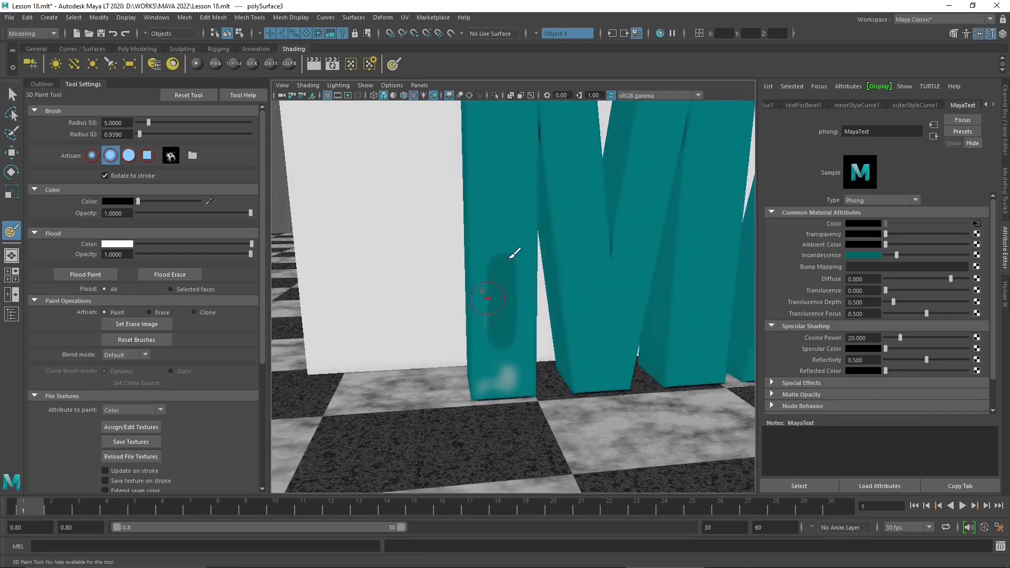
pyautogui.keyDown('alt'); pyautogui.moveTo(531, 334); pyautogui.dragTo(498, 323, button='middle'); pyautogui.keyUp('alt')
pyautogui.keyDown('alt'); pyautogui.moveTo(498, 322); pyautogui.dragTo(547, 318); pyautogui.keyUp('alt')
pyautogui.keyDown('alt'); pyautogui.moveTo(551, 305); pyautogui.dragTo(472, 389, button='middle'); pyautogui.keyUp('alt')
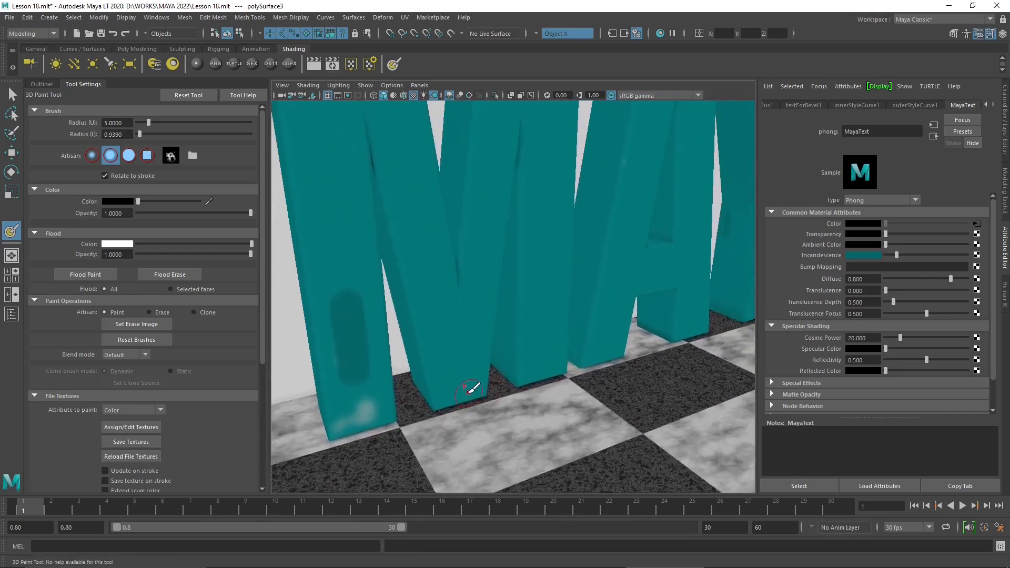
pyautogui.scroll(-5, 471, 379)
pyautogui.keyDown('alt'); pyautogui.moveTo(563, 320); pyautogui.dragTo(569, 295); pyautogui.keyUp('alt')
pyautogui.keyDown('alt'); pyautogui.moveTo(569, 294); pyautogui.dragTo(548, 328, button='middle'); pyautogui.keyUp('alt')
pyautogui.scroll(2, 552, 327)
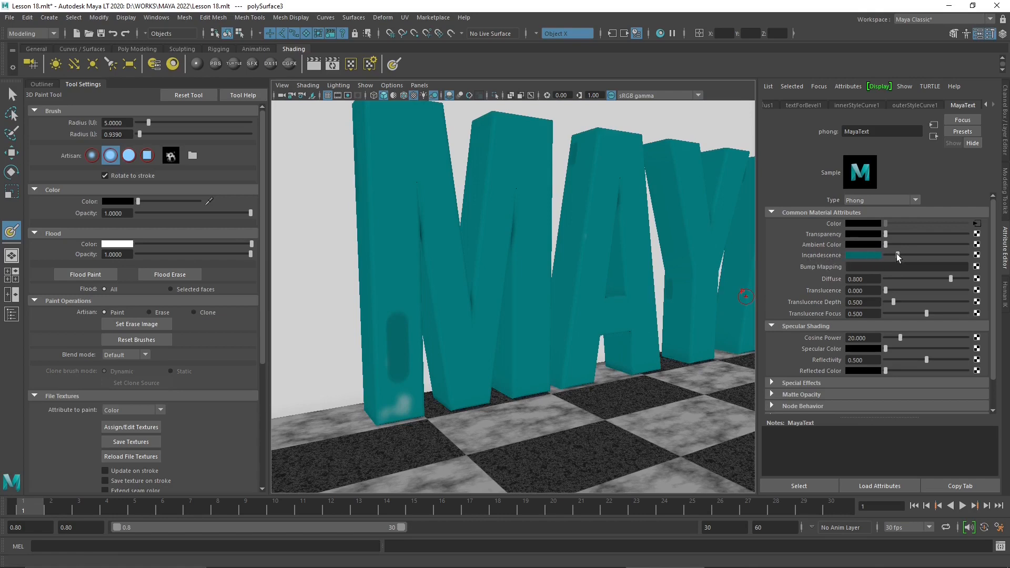
pyautogui.moveTo(896, 255); pyautogui.dragTo(875, 268)
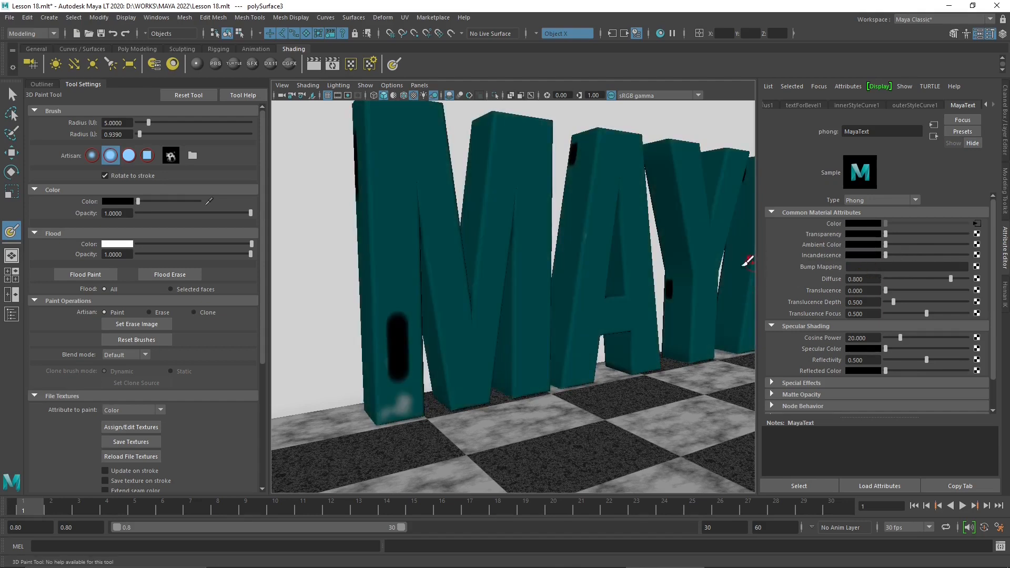
pyautogui.keyDown('alt'); pyautogui.moveTo(404, 372); pyautogui.dragTo(428, 351); pyautogui.keyUp('alt')
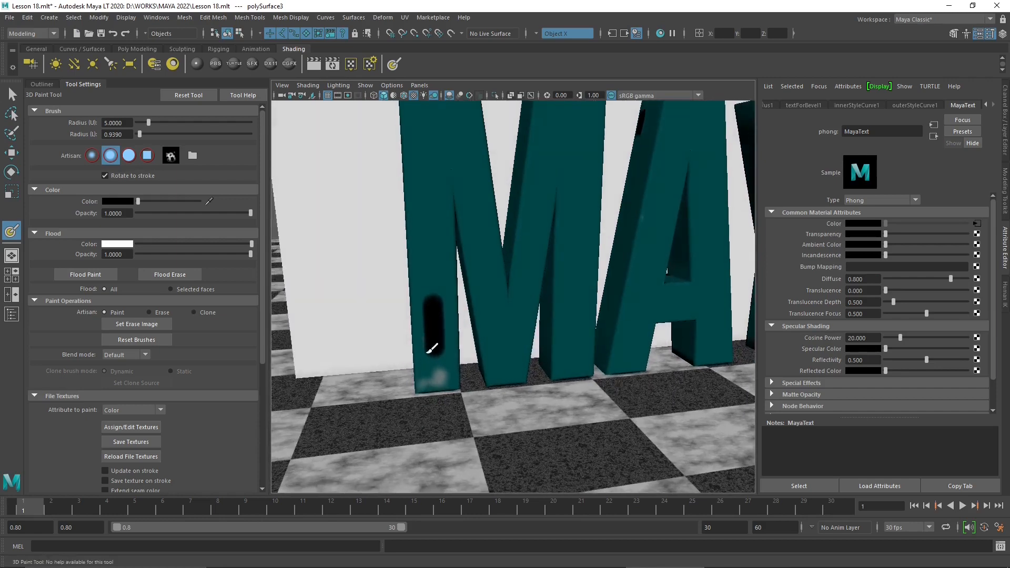
pyautogui.scroll(2, 404, 348)
pyautogui.keyDown('alt'); pyautogui.moveTo(416, 345); pyautogui.dragTo(501, 321, button='middle'); pyautogui.keyUp('alt')
pyautogui.keyDown('alt'); pyautogui.moveTo(501, 320); pyautogui.dragTo(527, 325); pyautogui.keyUp('alt')
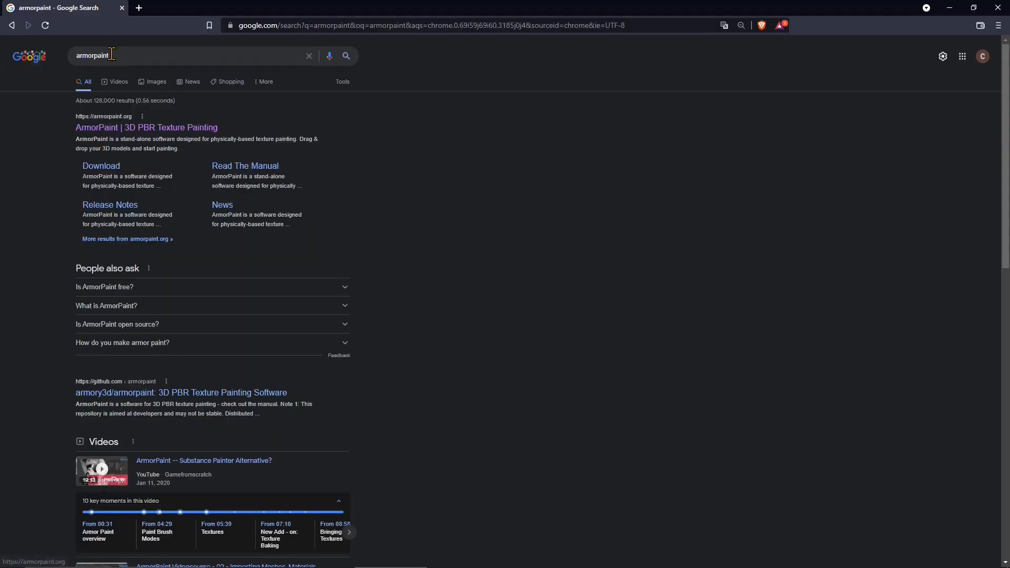
# In the web browser, extend the Google query to "armorpaint sub" to view its search suggestions, and close the browser.
pyautogui.moveTo(112, 54); pyautogui.dragTo(75, 56)
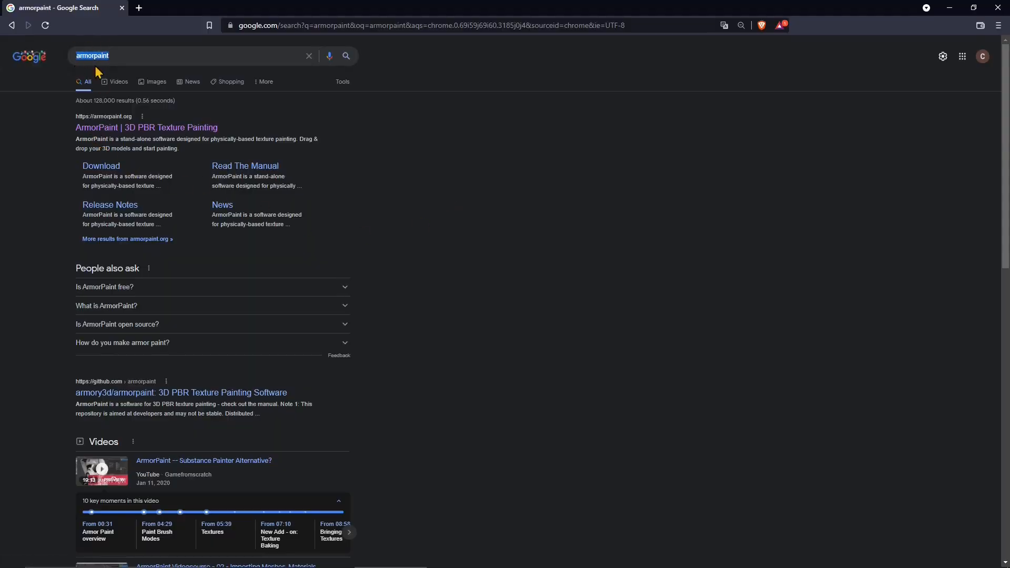
pyautogui.click(117, 60)
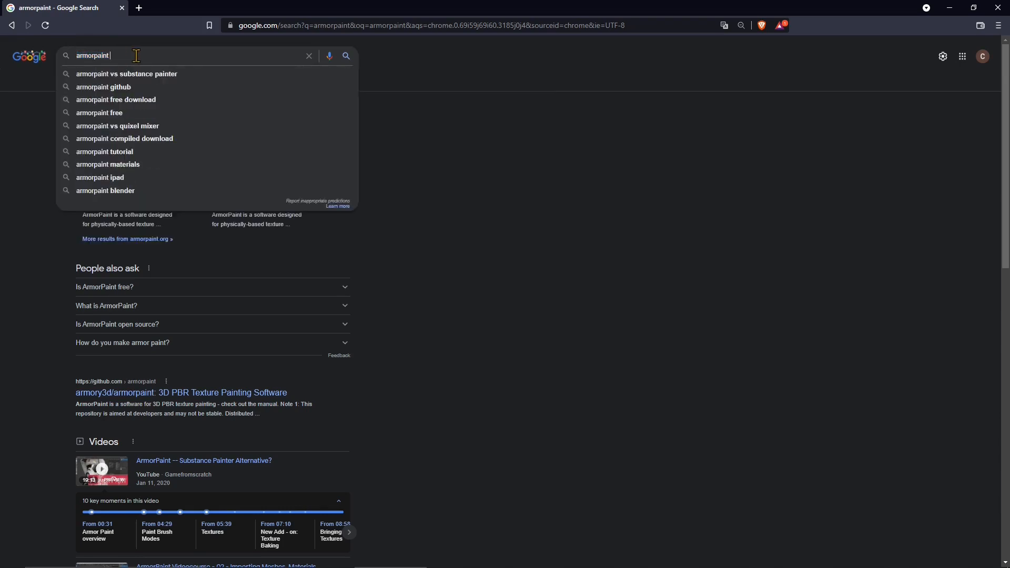
pyautogui.write('sub')
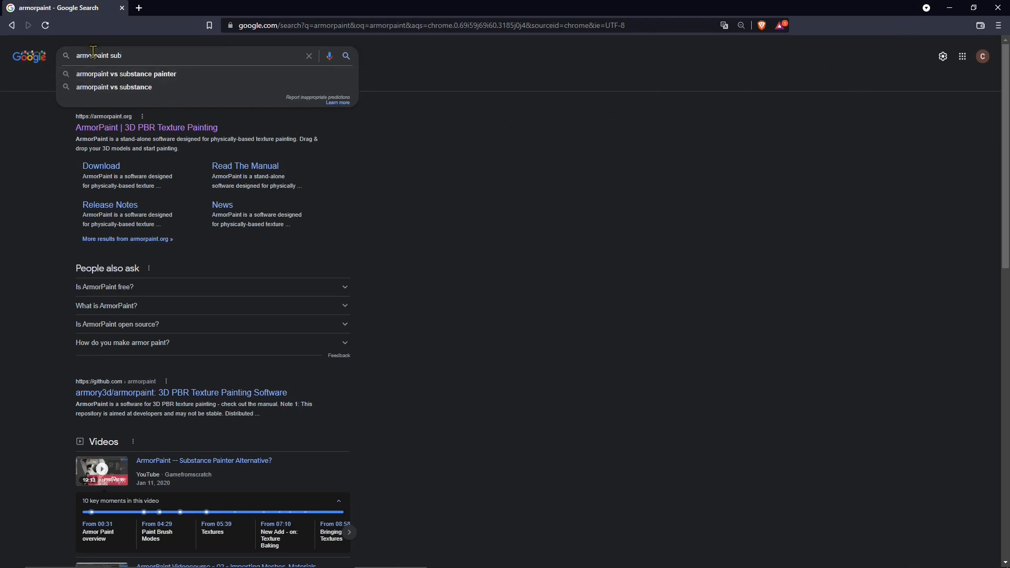
pyautogui.click(998, 8)
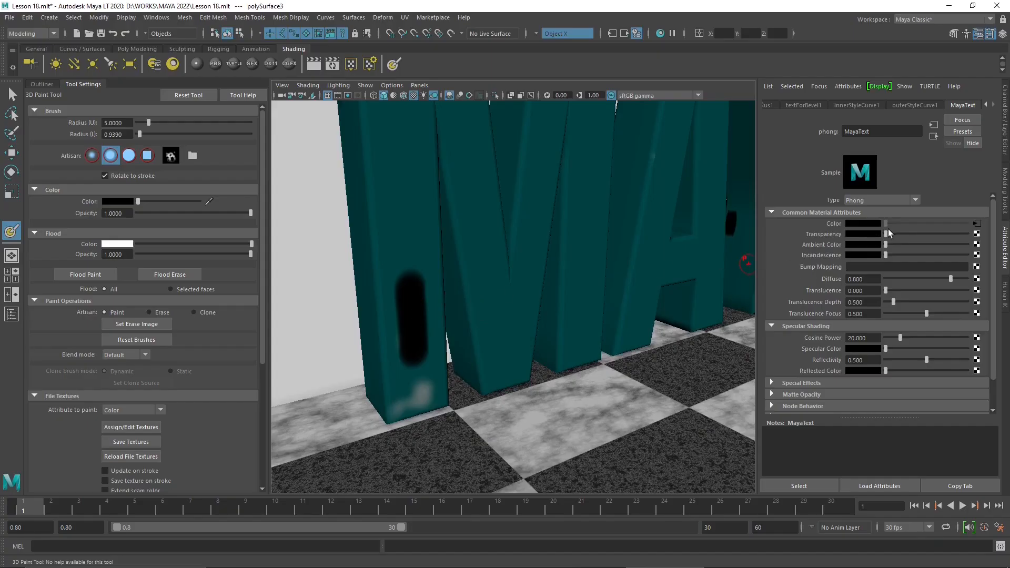
pyautogui.moveTo(888, 231); pyautogui.dragTo(882, 263)
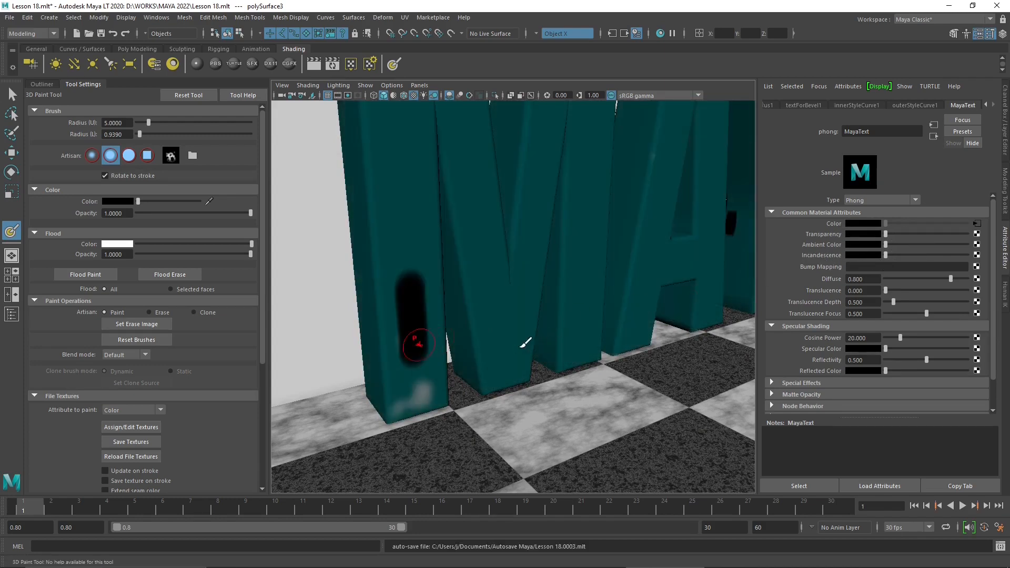